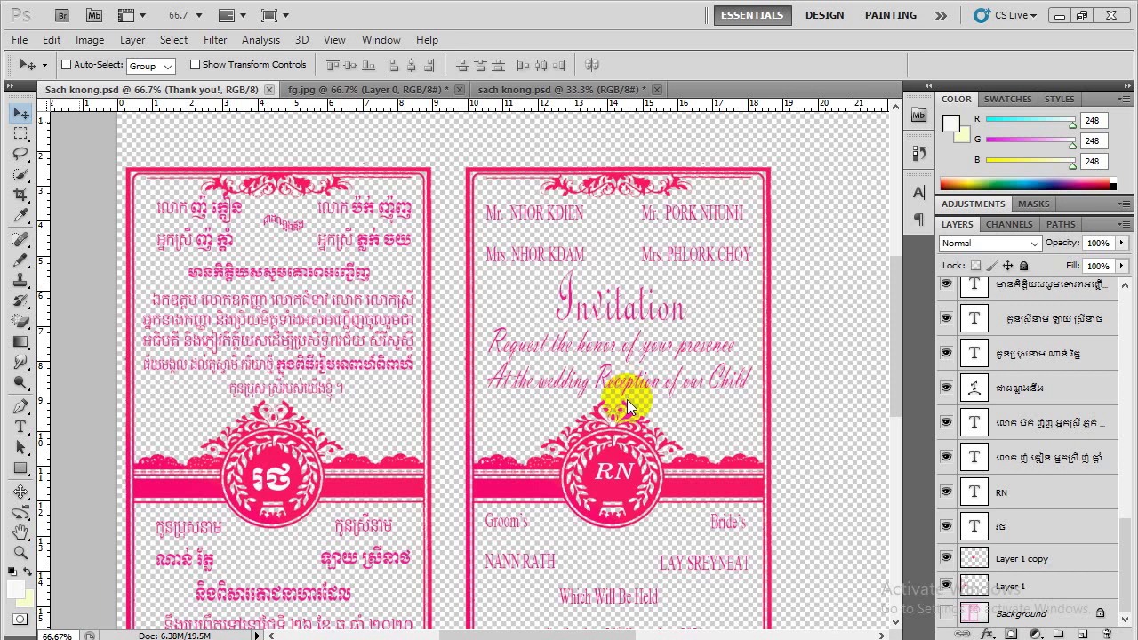
Turn on the Background layer so the scanned pink card shows
scroll(548, 375, "down", 1)
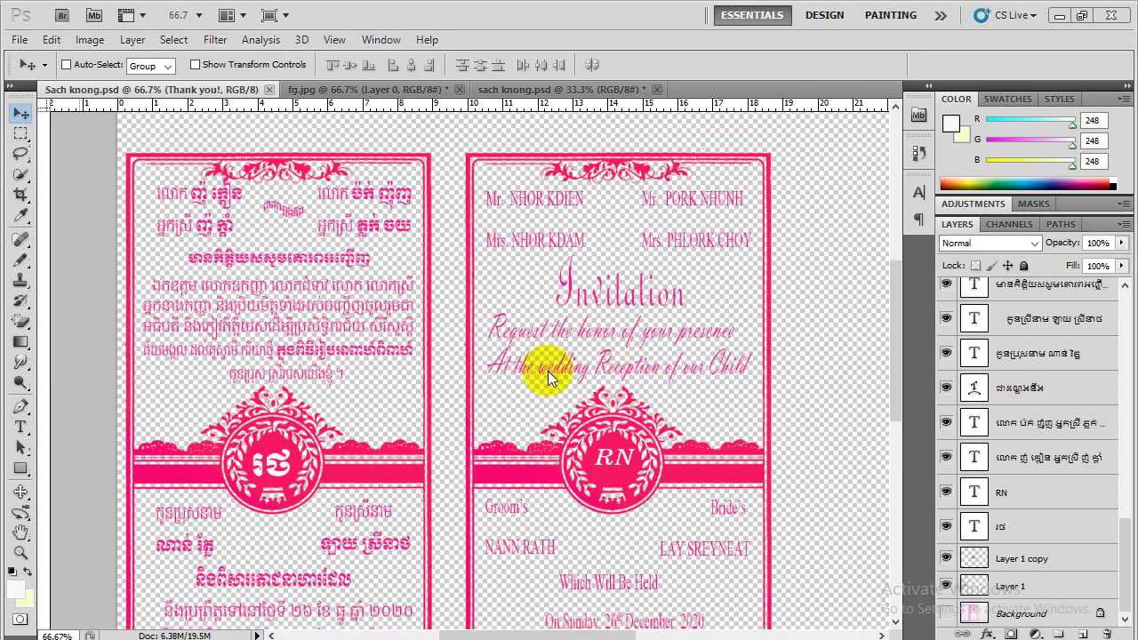
scroll(548, 377, "down", 1)
scroll(548, 377, "down", 1)
scroll(548, 377, "down", 1)
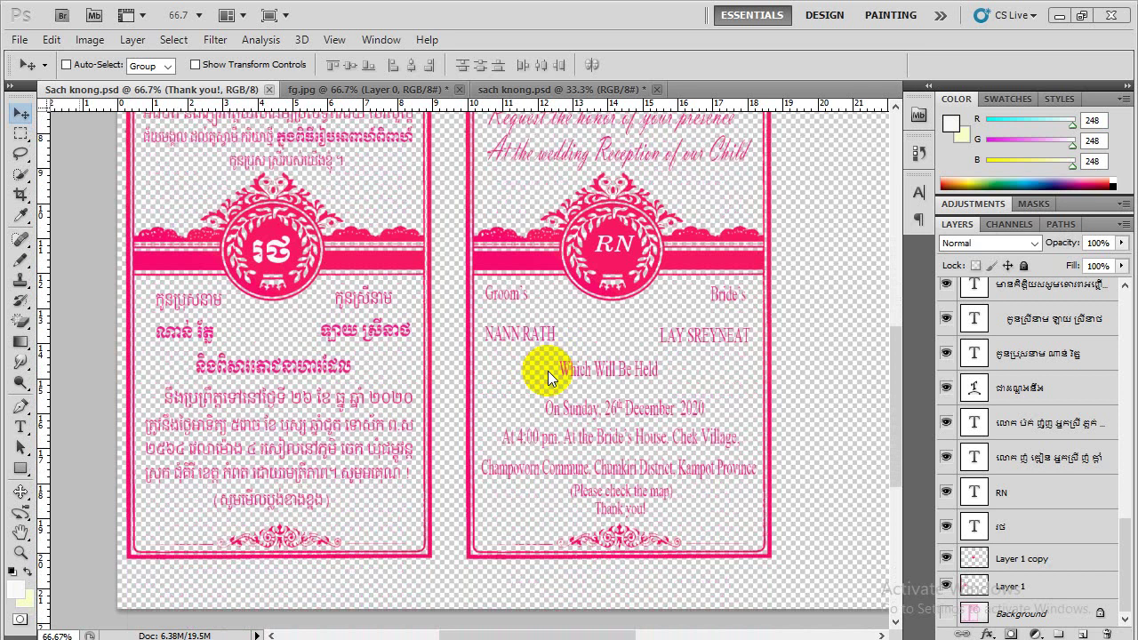
scroll(665, 381, "up", 1)
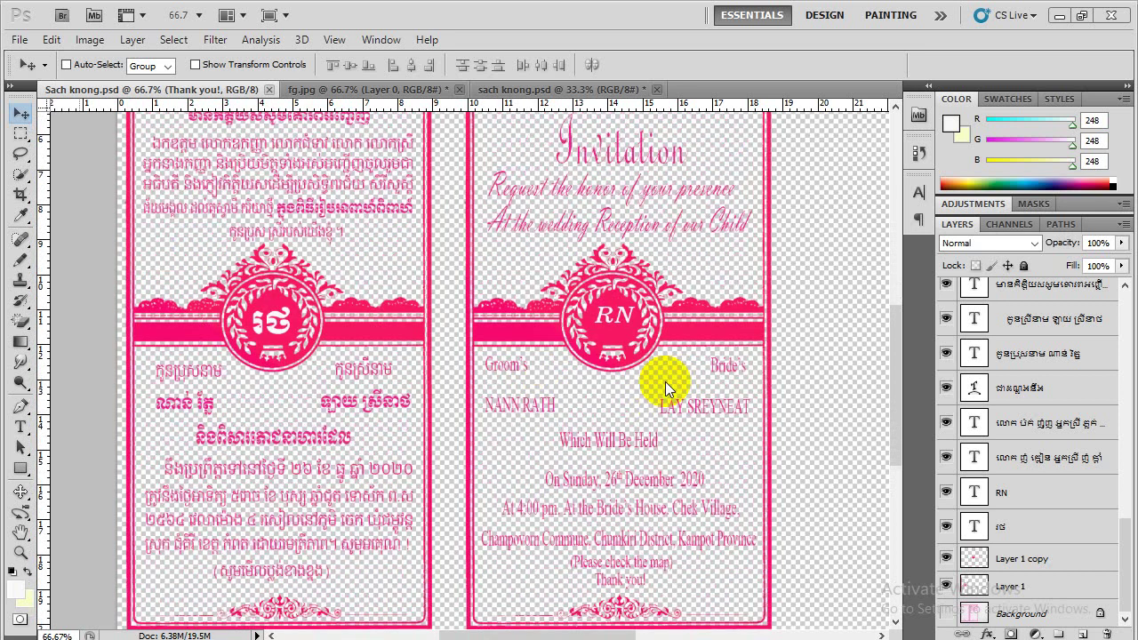
scroll(665, 381, "up", 1)
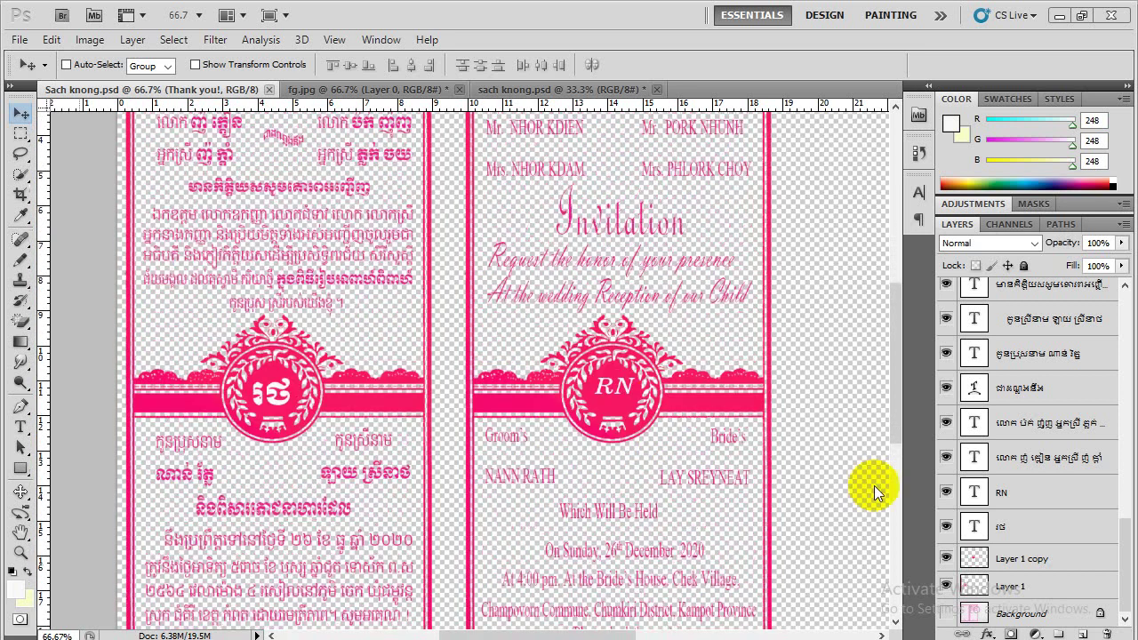
left_click(948, 614)
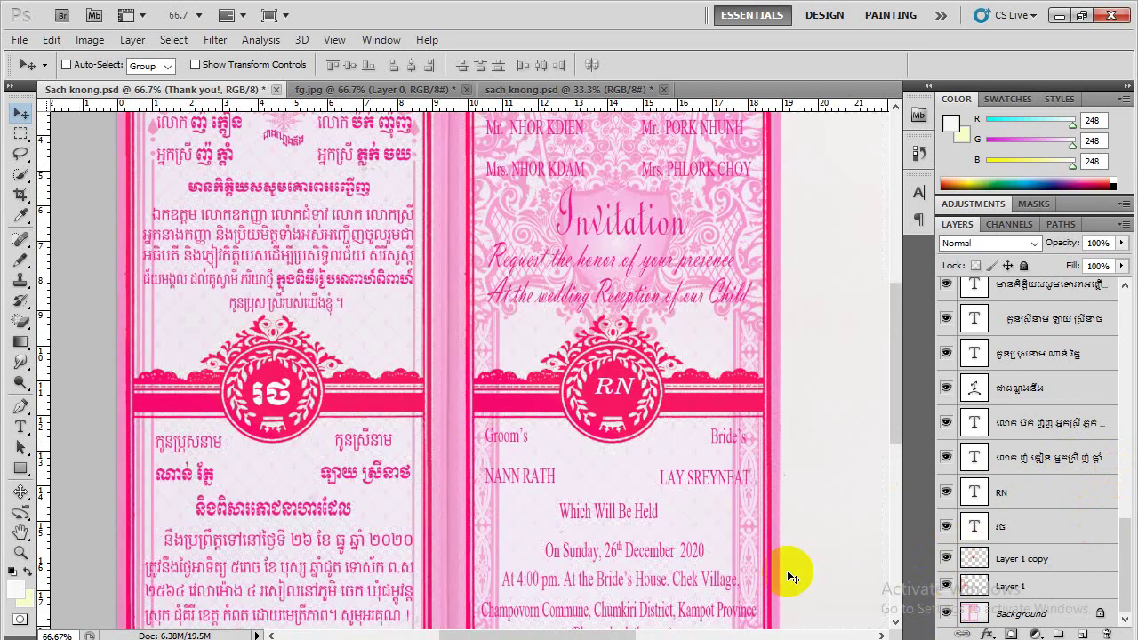
Hide all the artwork and text layers above the Background layer
scroll(501, 436, "up", 1)
scroll(498, 433, "up", 1)
scroll(513, 427, "down", 1)
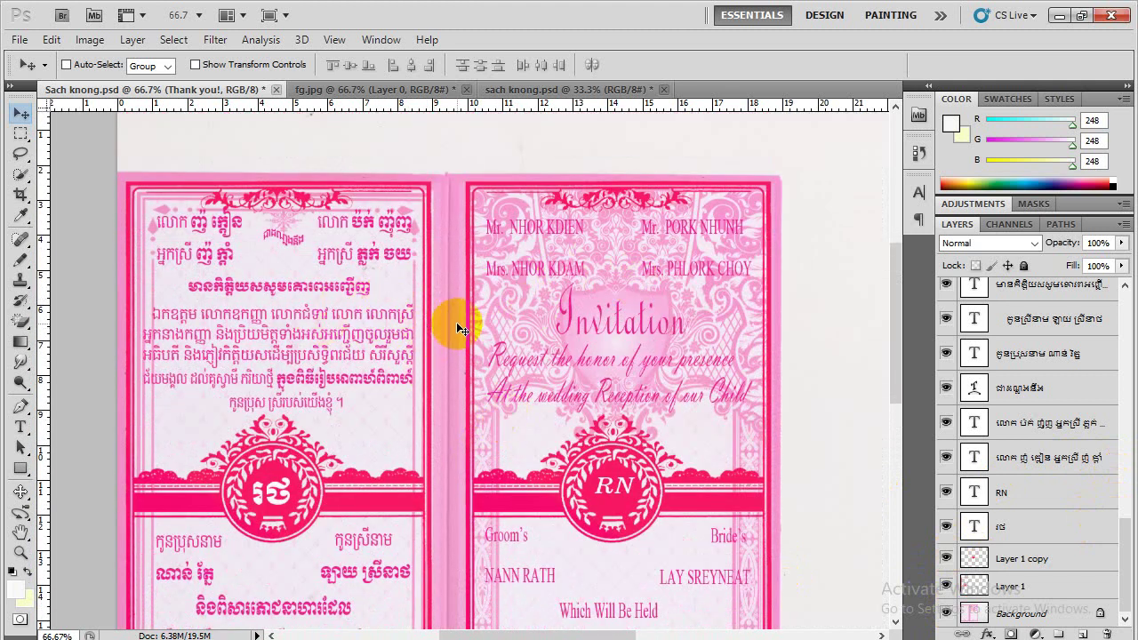
scroll(457, 322, "up", 1)
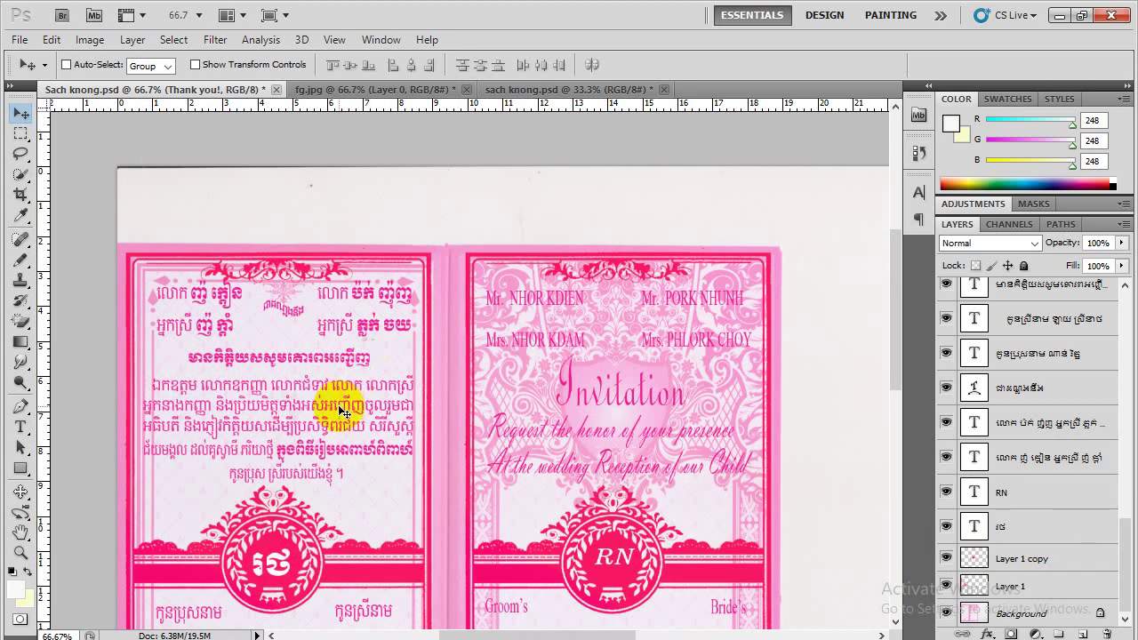
scroll(400, 433, "down", 1)
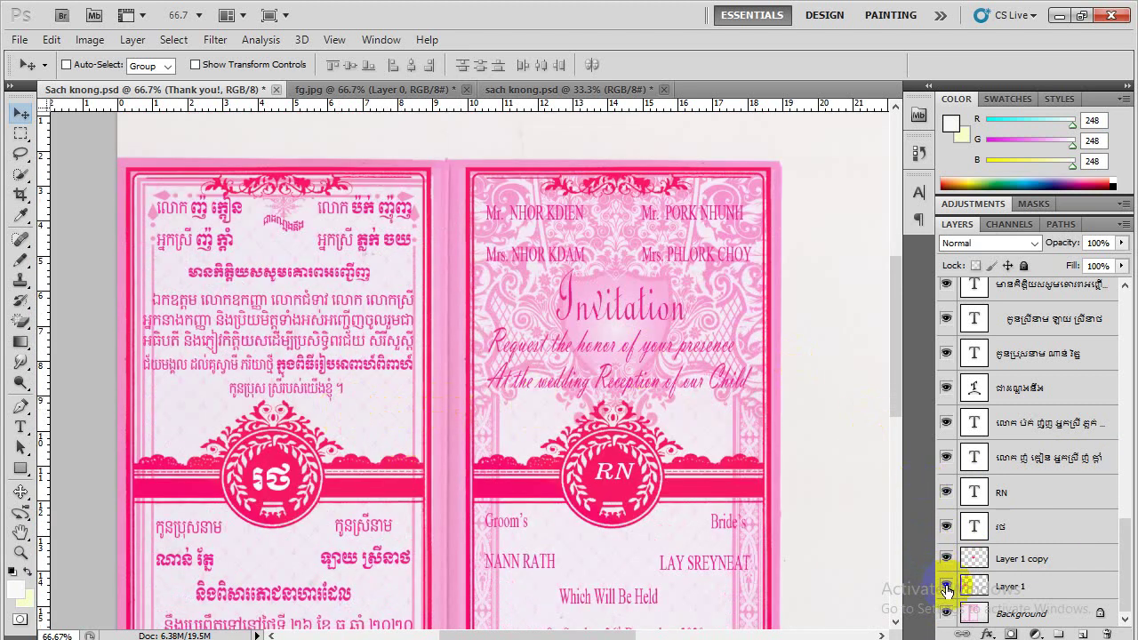
left_click_drag(947, 586, 945, 253)
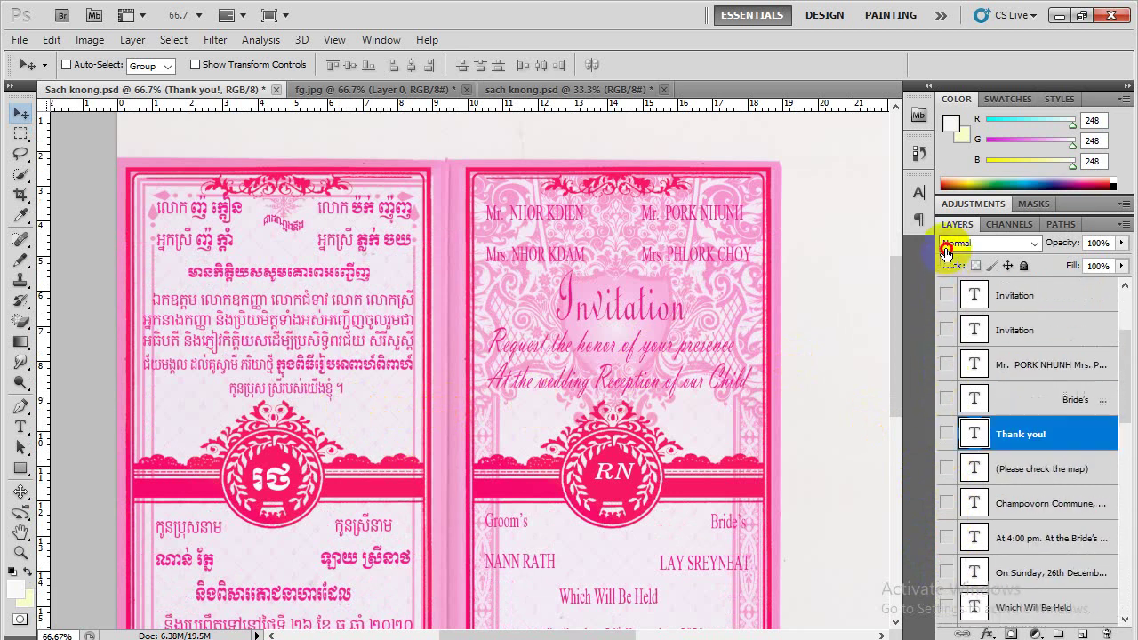
left_click_drag(945, 253, 921, 230)
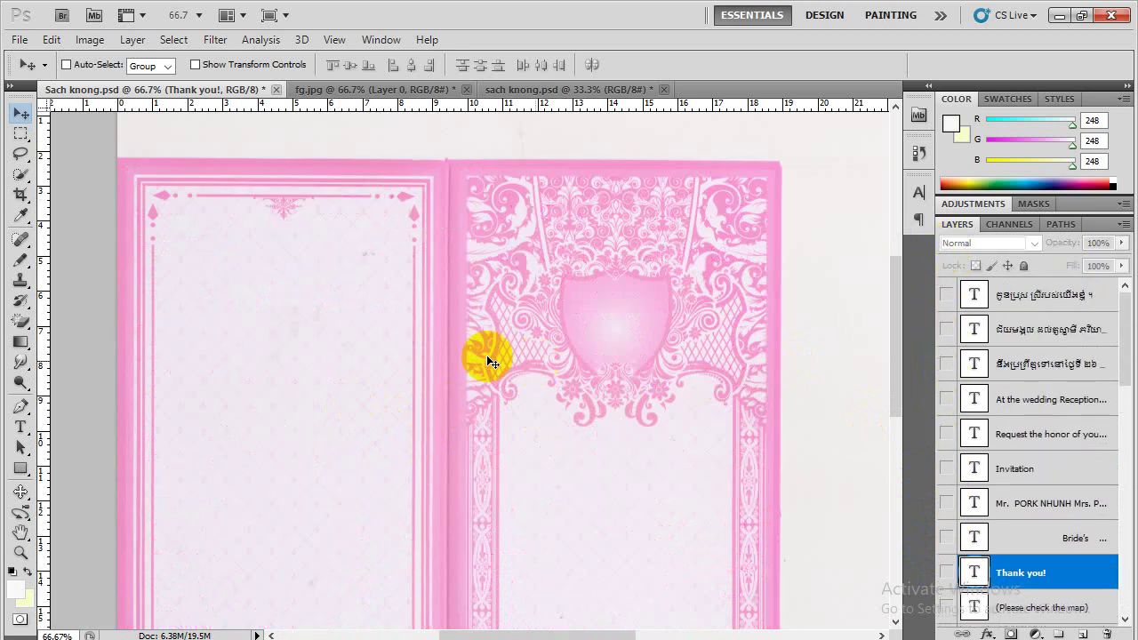
scroll(561, 338, "down", 2)
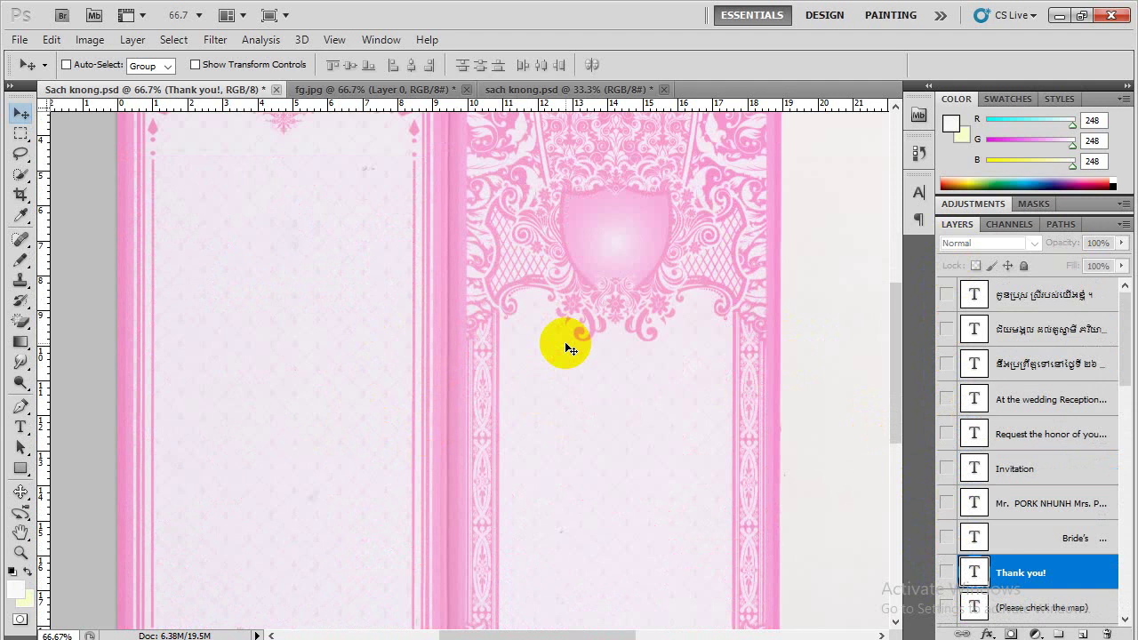
scroll(387, 359, "up", 2)
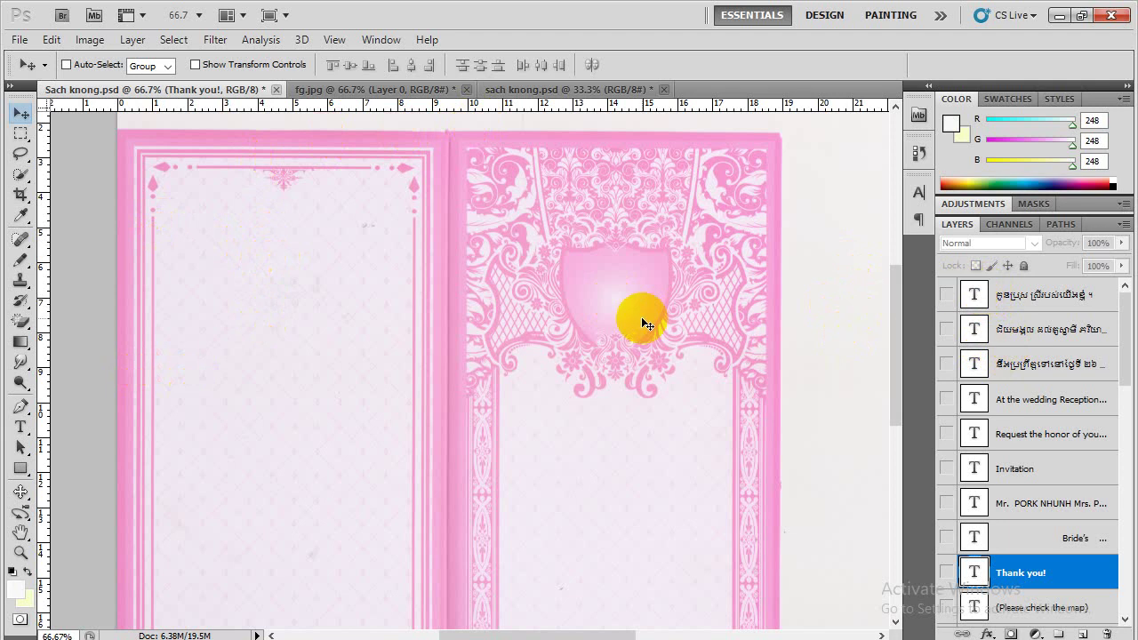
left_click_drag(952, 294, 948, 627)
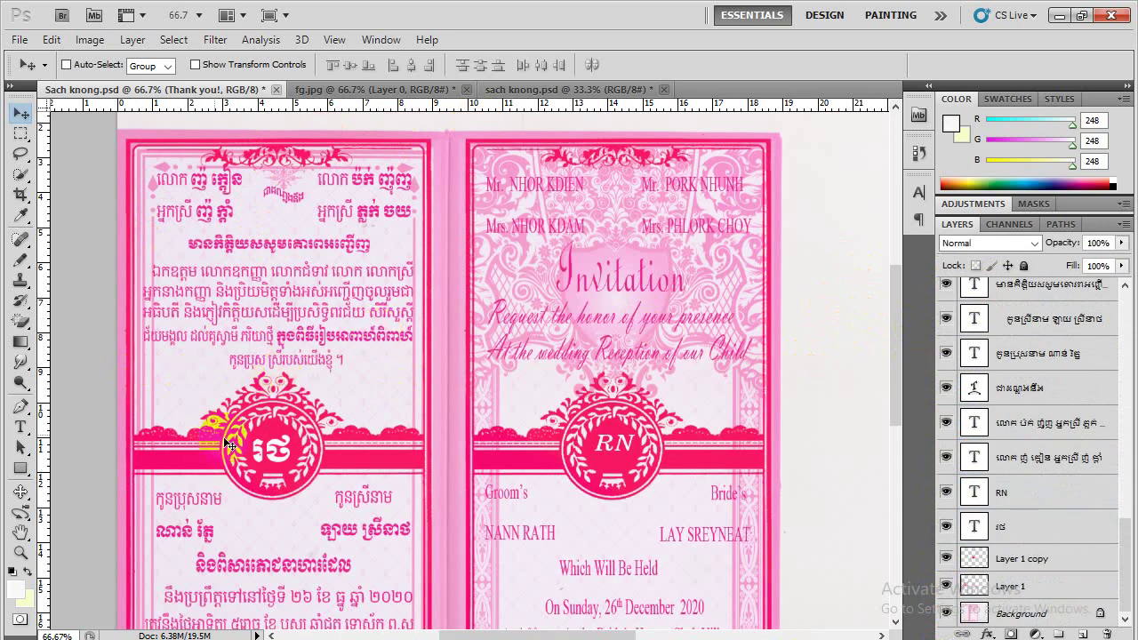
Rotate the canvas 90° CW so the Khmer panel sits above the English panel
left_click(89, 39)
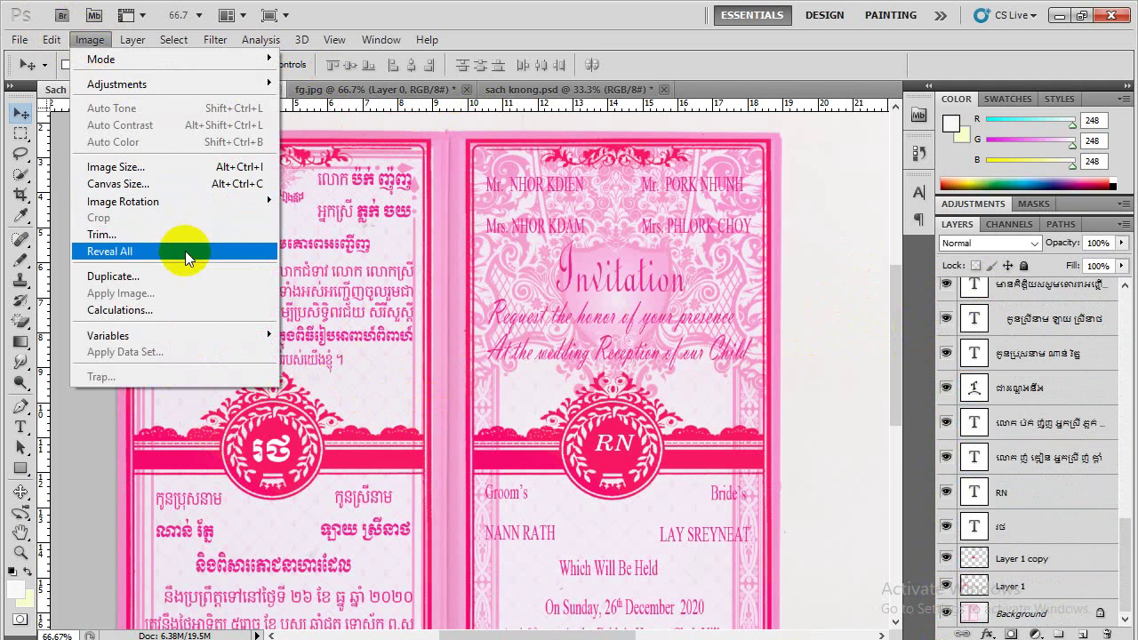
mouse_move(123, 202)
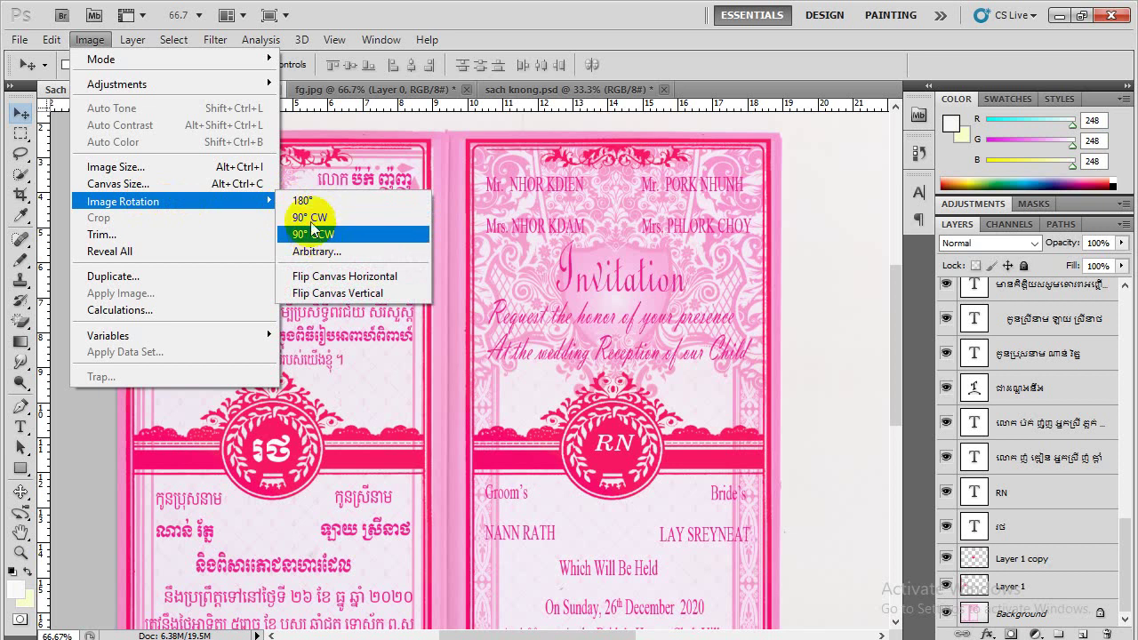
left_click(309, 217)
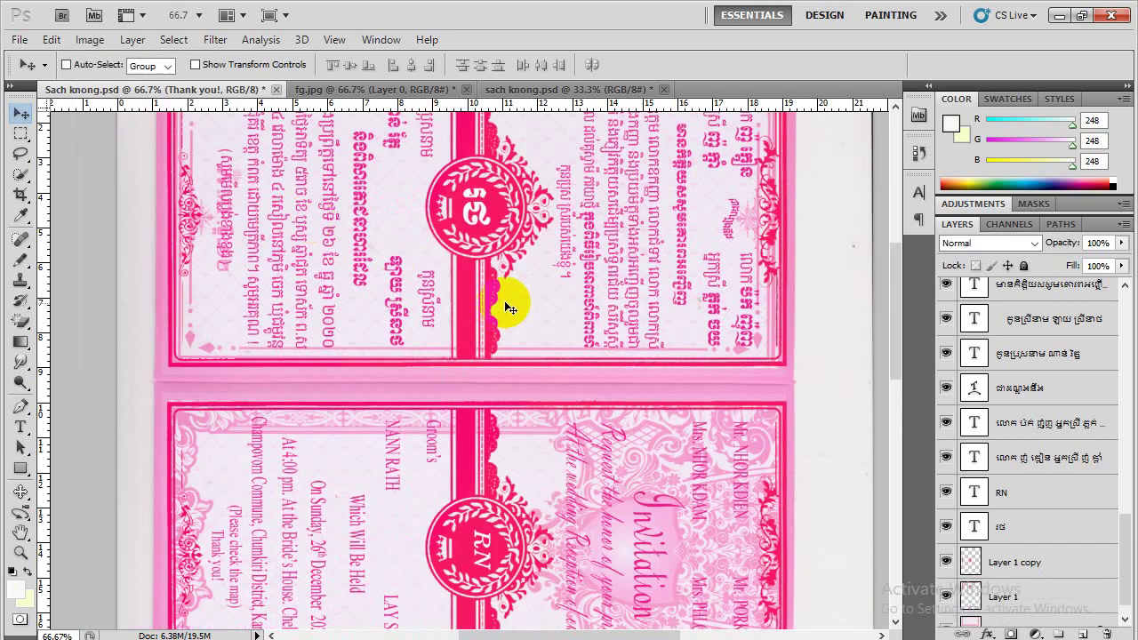
scroll(505, 300, "up", 2)
scroll(504, 300, "up", 1)
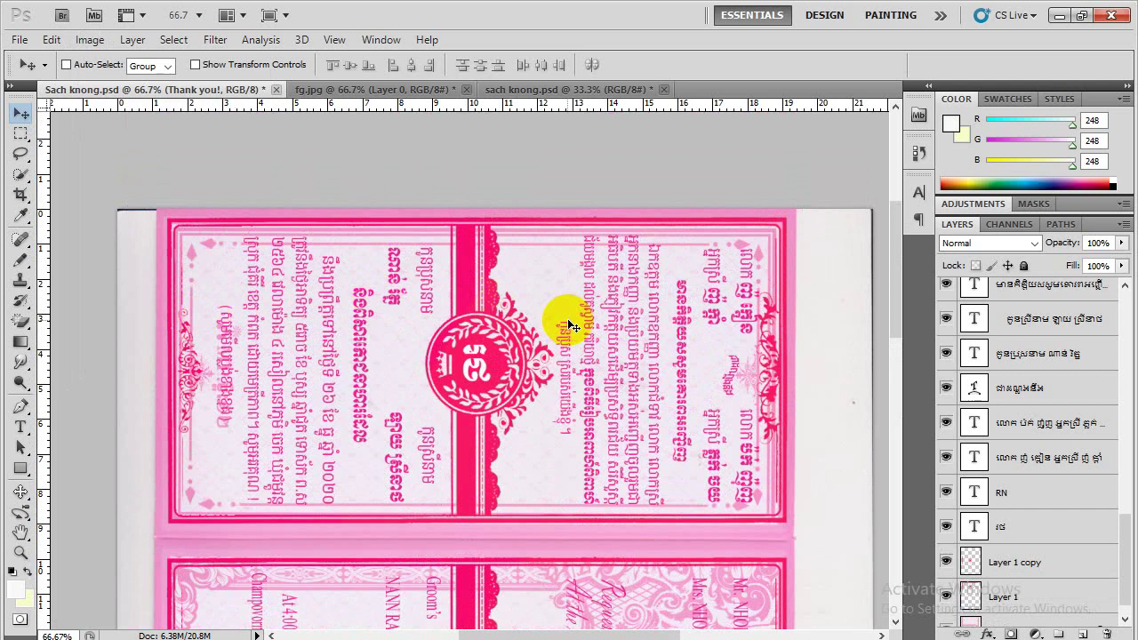
scroll(567, 319, "down", 2)
scroll(574, 323, "down", 2)
scroll(579, 329, "down", 2)
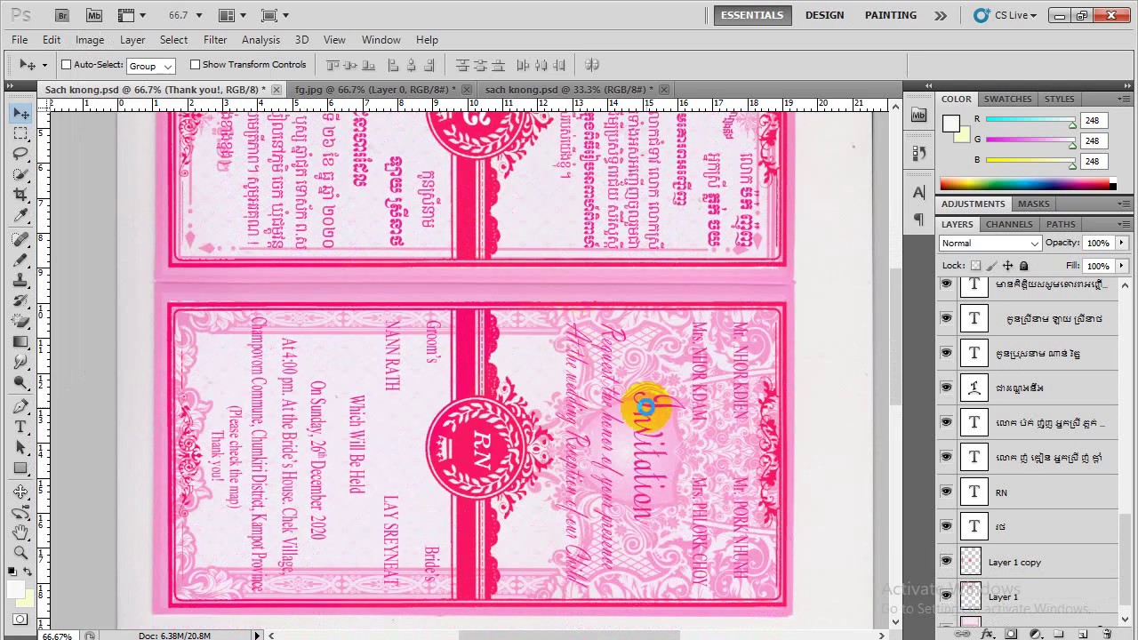
Bring up Print with the Canon MG6100 series Printer selected at 100% scale
key("ctrl+p")
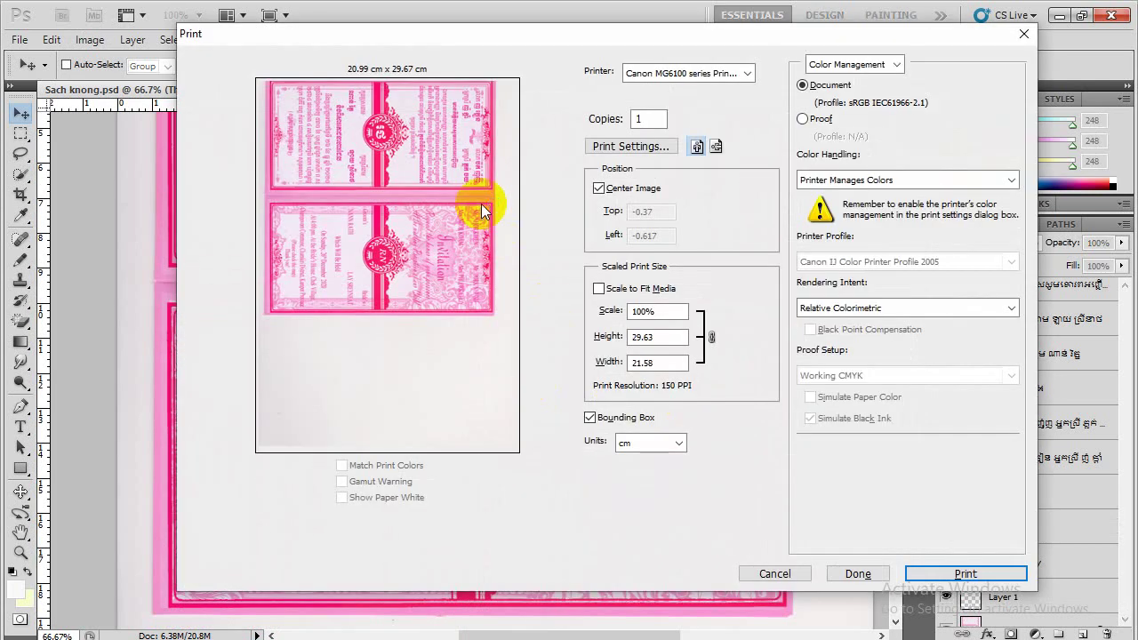
left_click(750, 73)
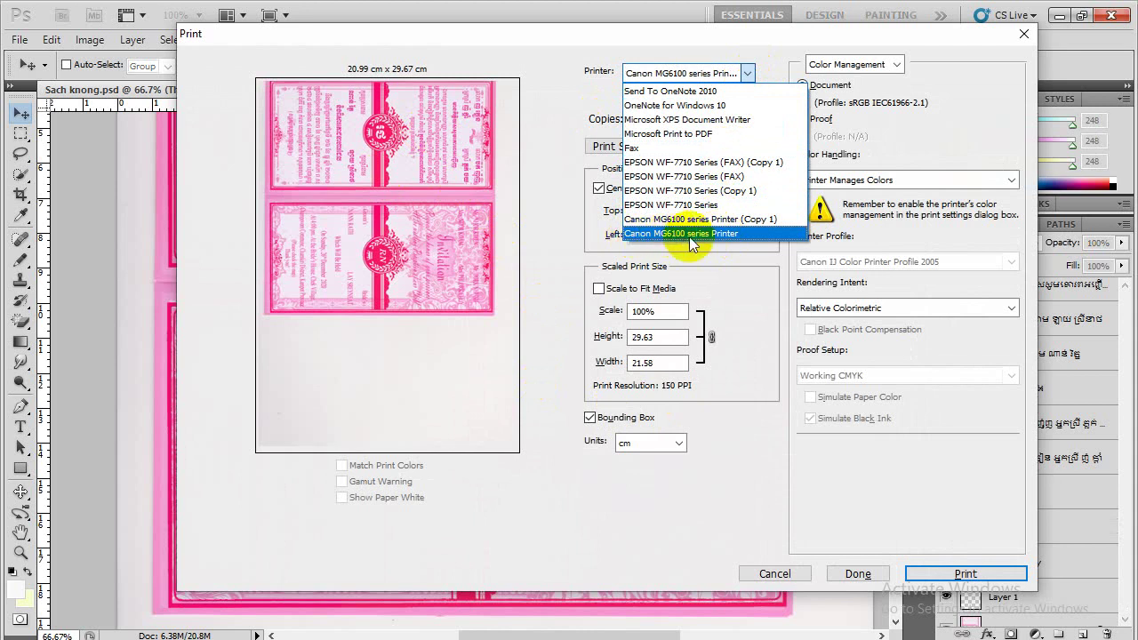
left_click(691, 234)
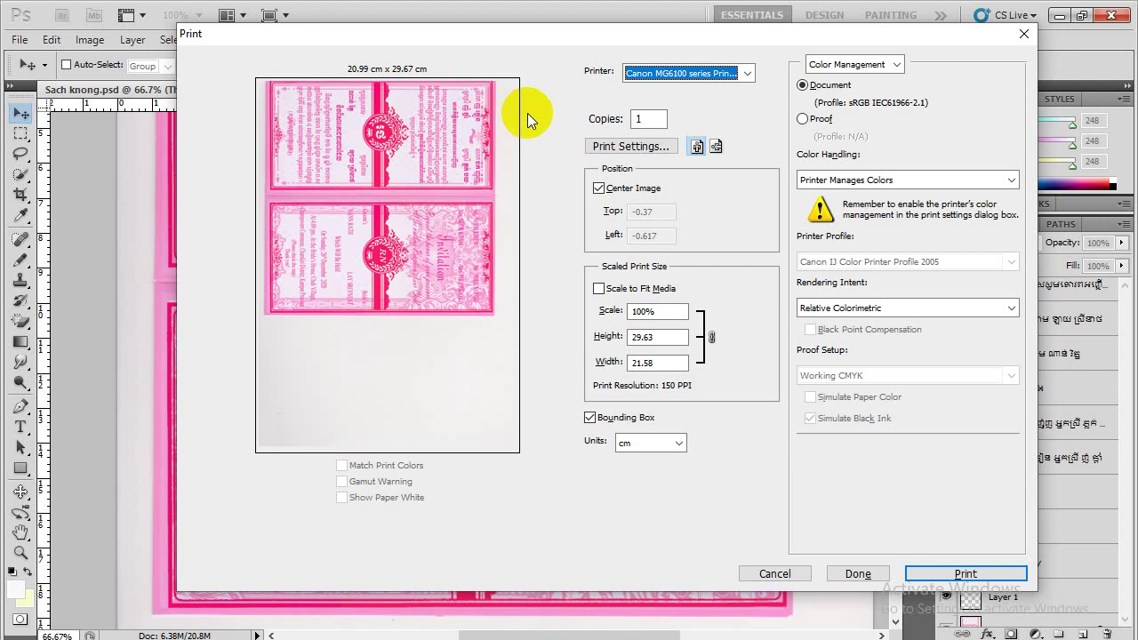
Disable Center Image, position the print at Top -0.105 cm, Left -0.07 cm, and confirm
left_click(599, 190)
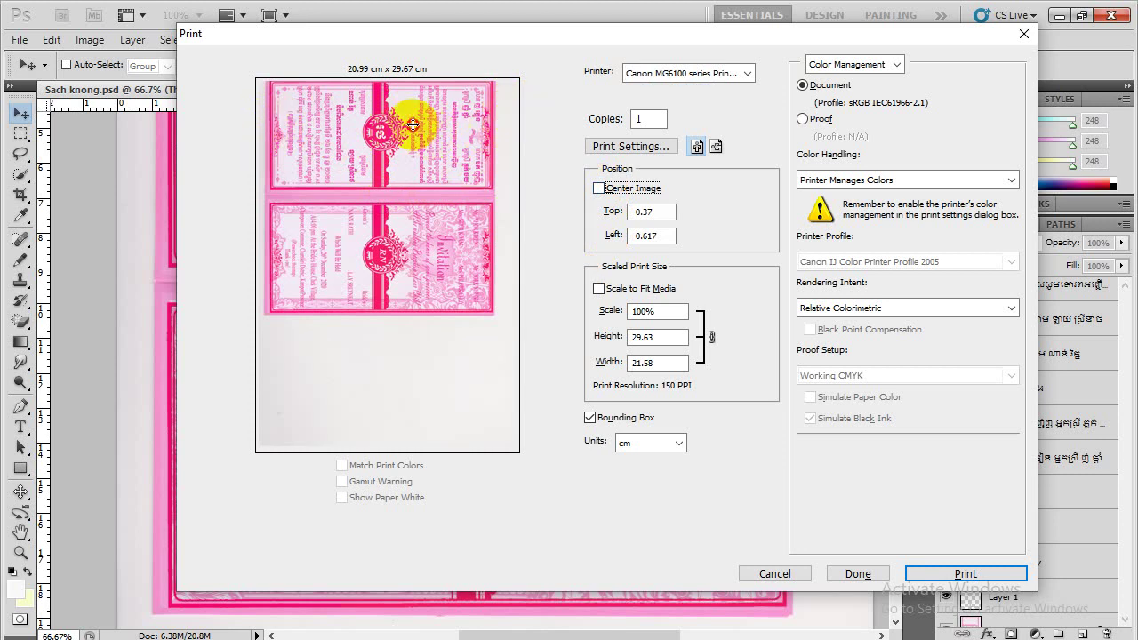
left_click_drag(412, 124, 426, 124)
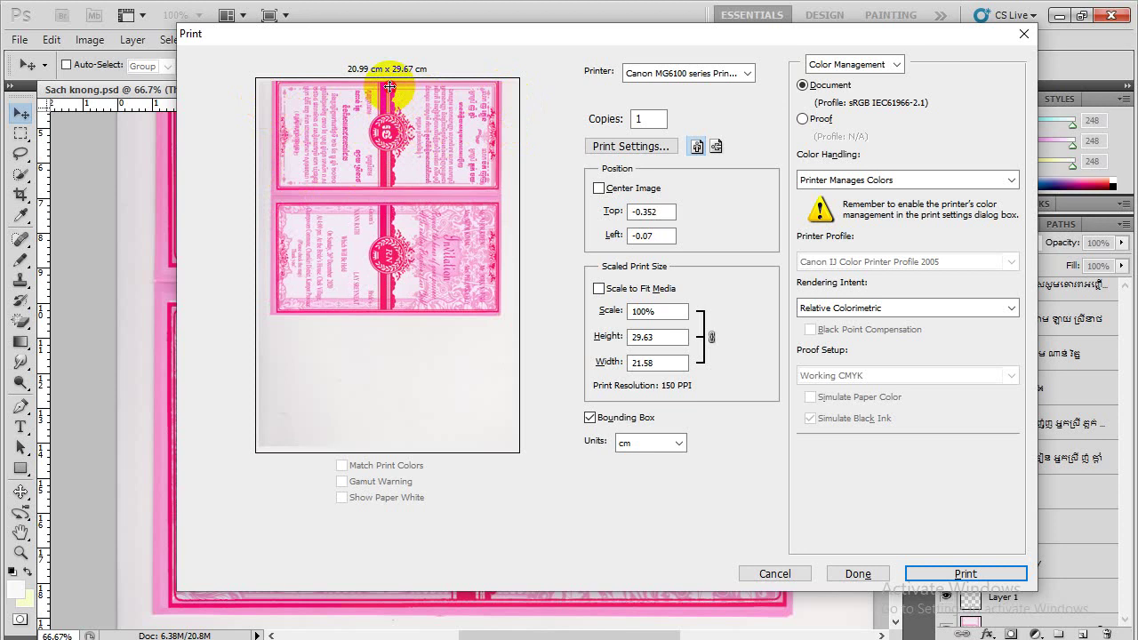
left_click_drag(389, 86, 389, 94)
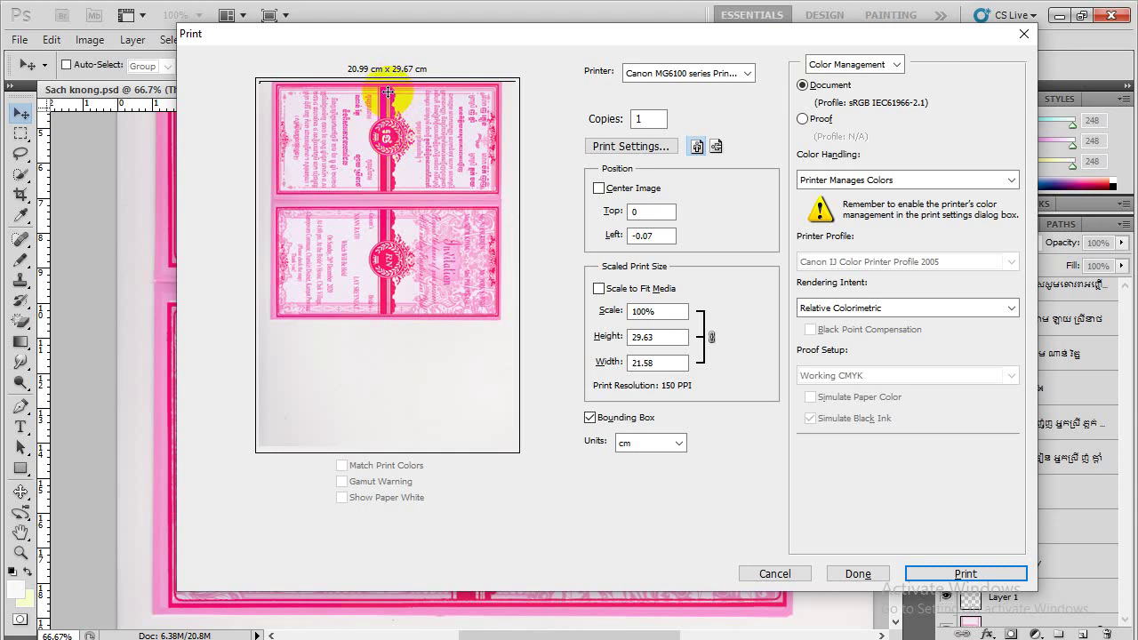
left_click_drag(388, 91, 388, 89)
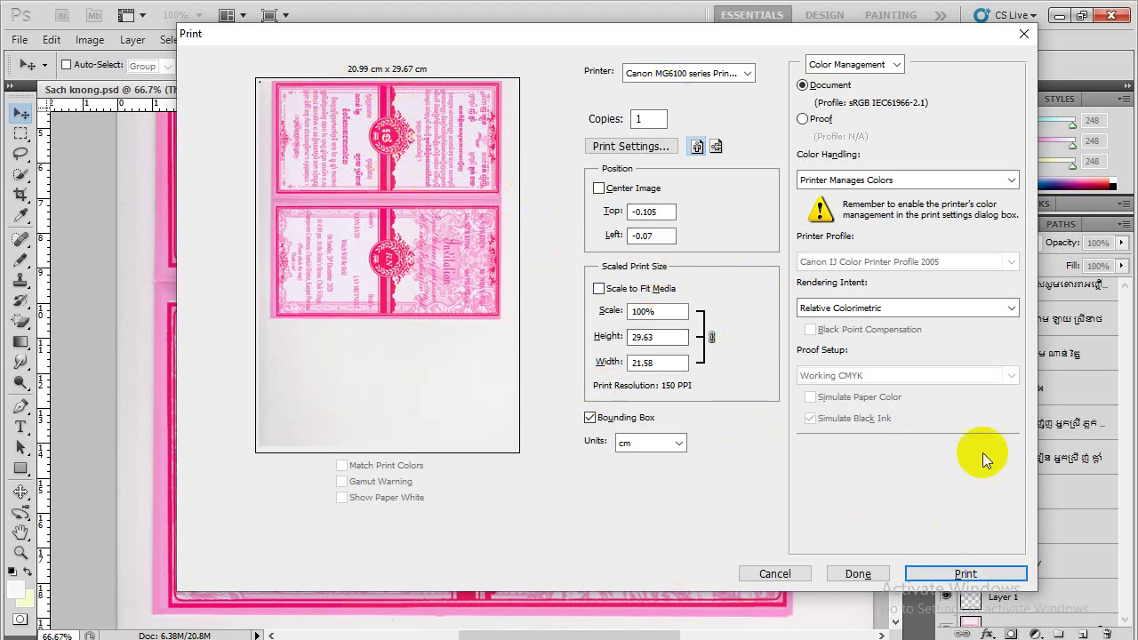
left_click(859, 575)
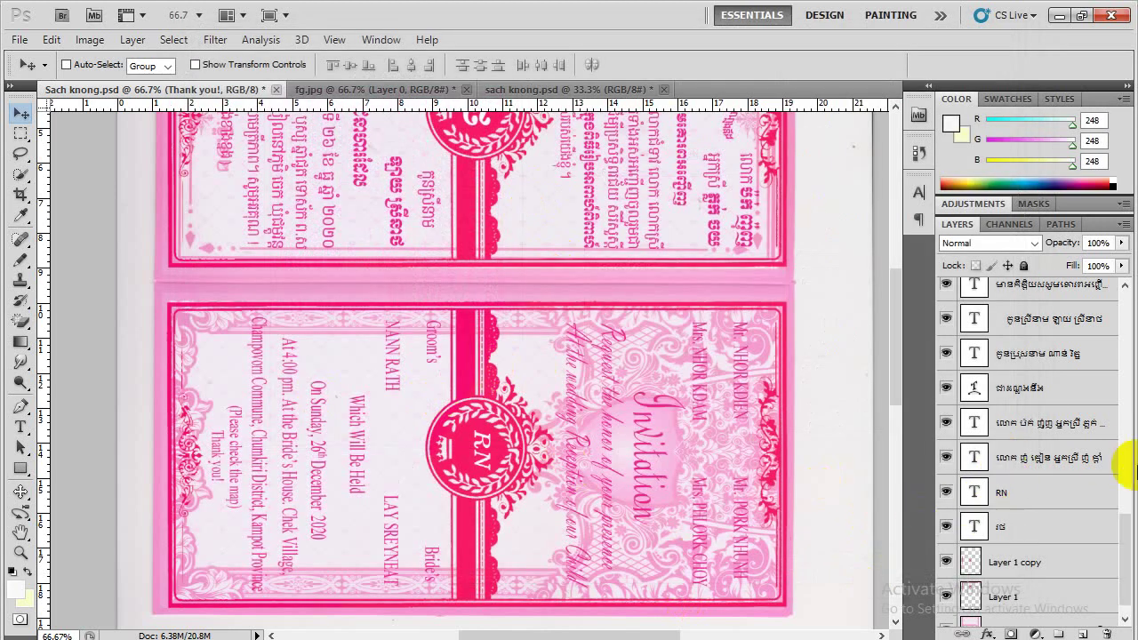
Toggle the pink Background layer off, on to compare, and off again
left_click_drag(1126, 542, 1126, 554)
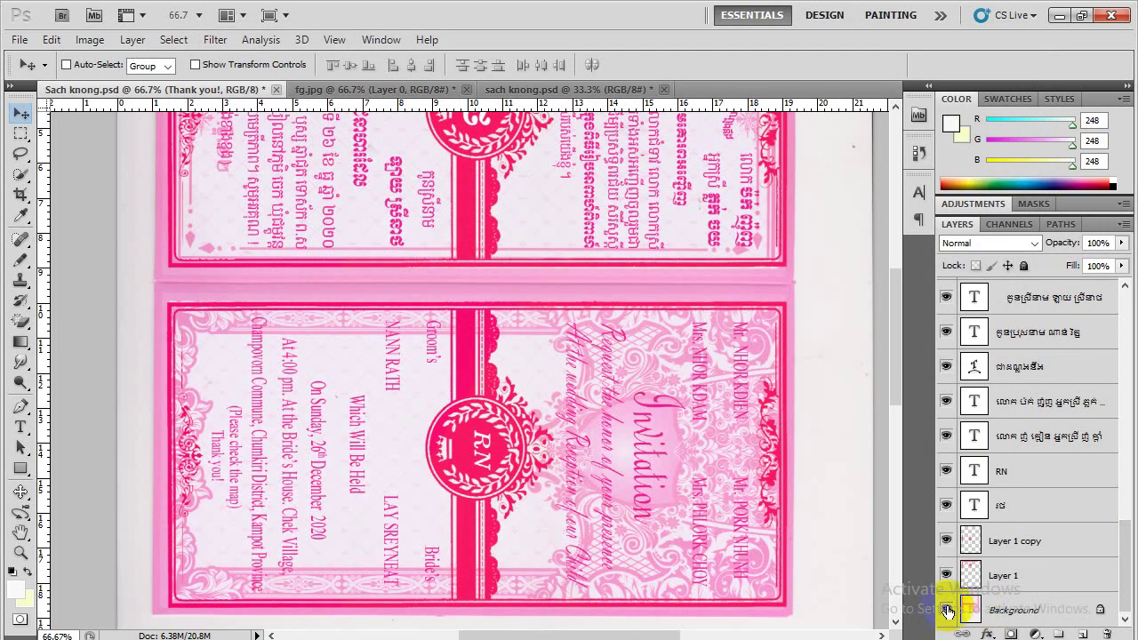
left_click(948, 612)
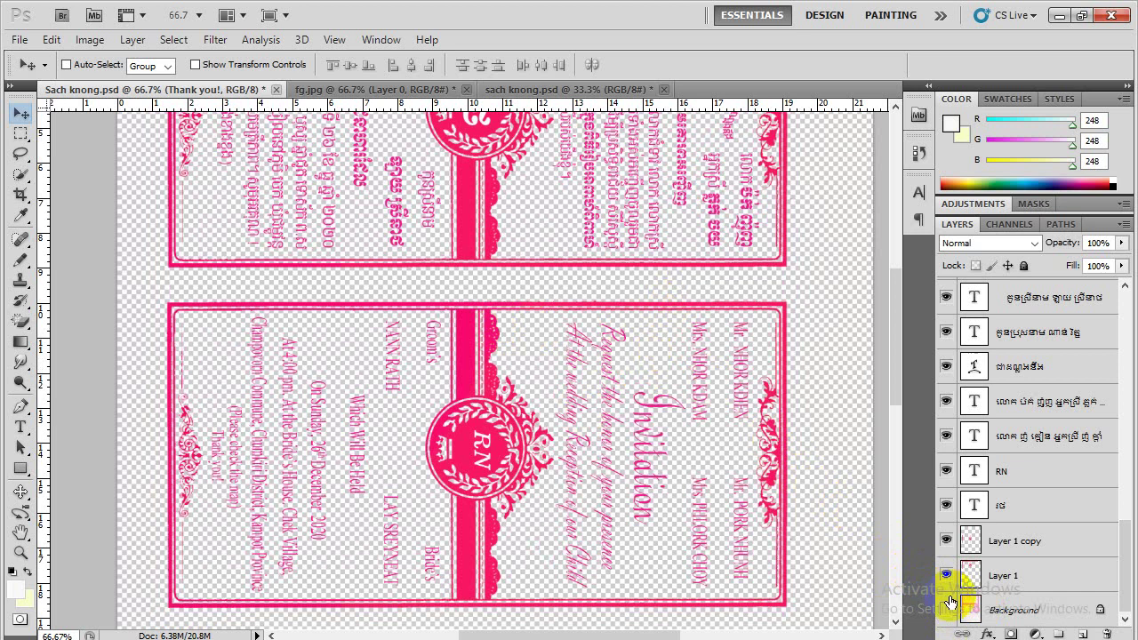
left_click(947, 610)
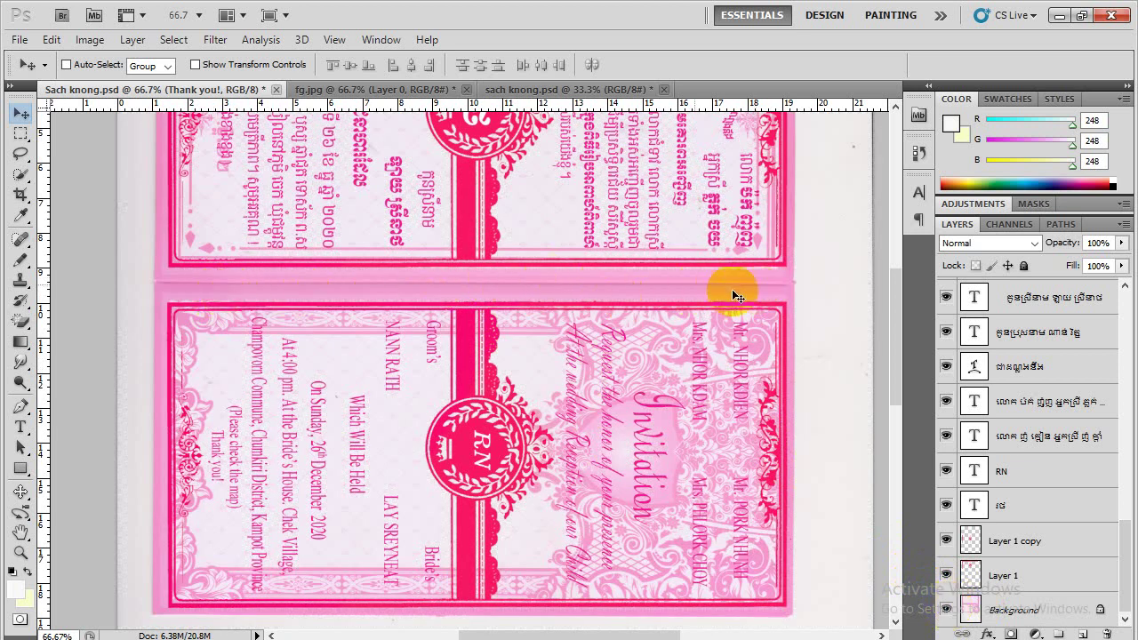
left_click(947, 611)
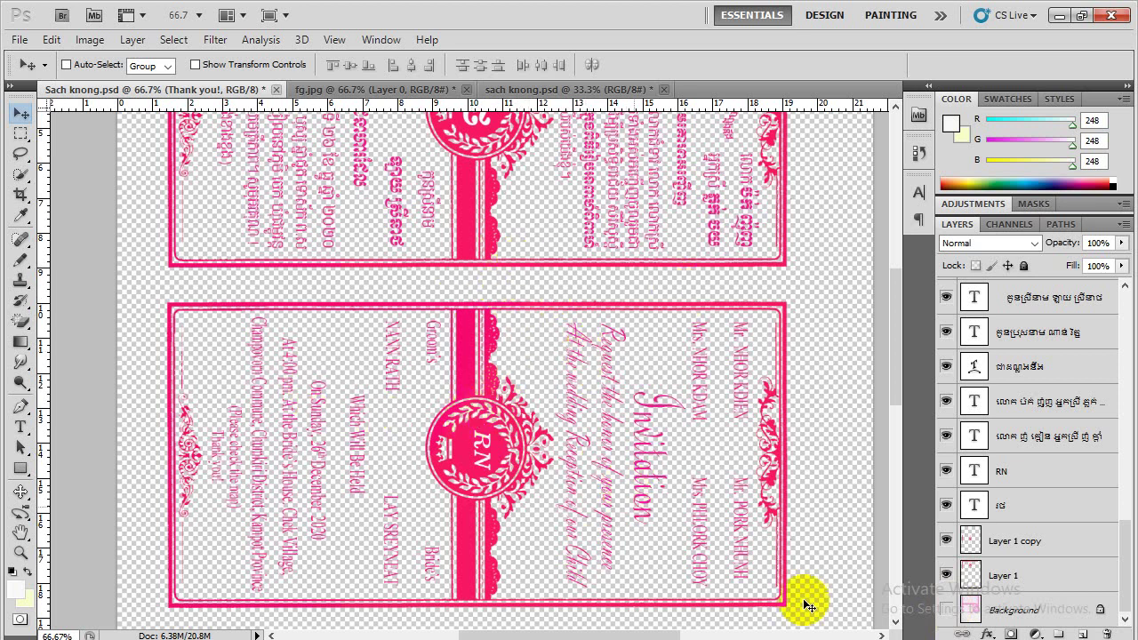
left_click(655, 514)
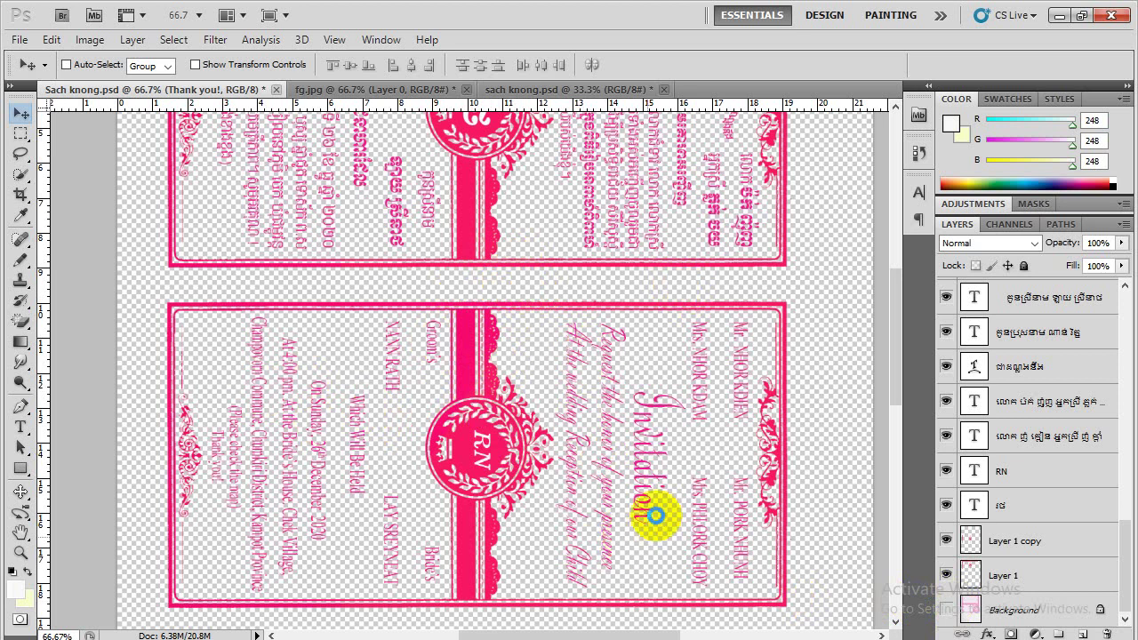
Reopen and close the print settings unchanged, then look over both invitation panels
key("ctrl+p")
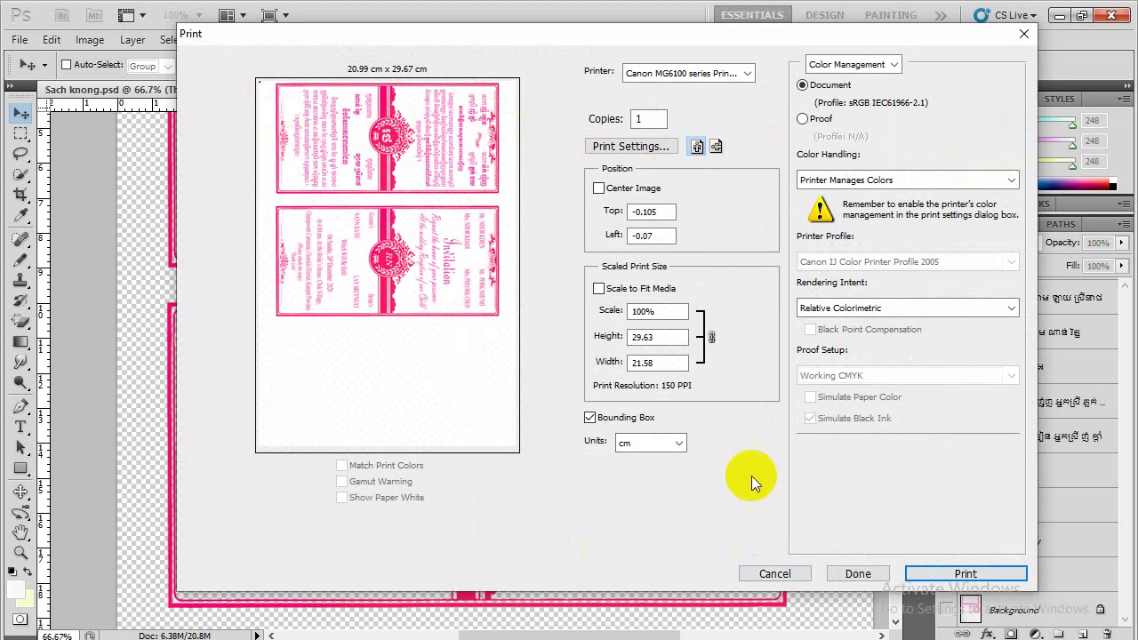
left_click(859, 571)
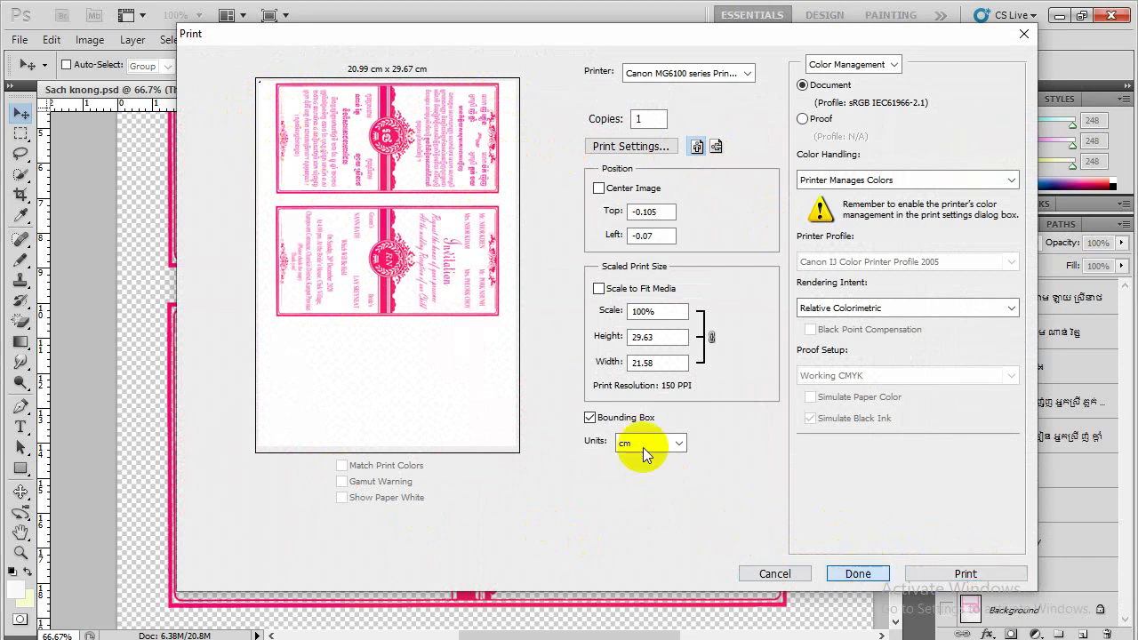
scroll(521, 326, "up", 1)
scroll(523, 325, "up", 3)
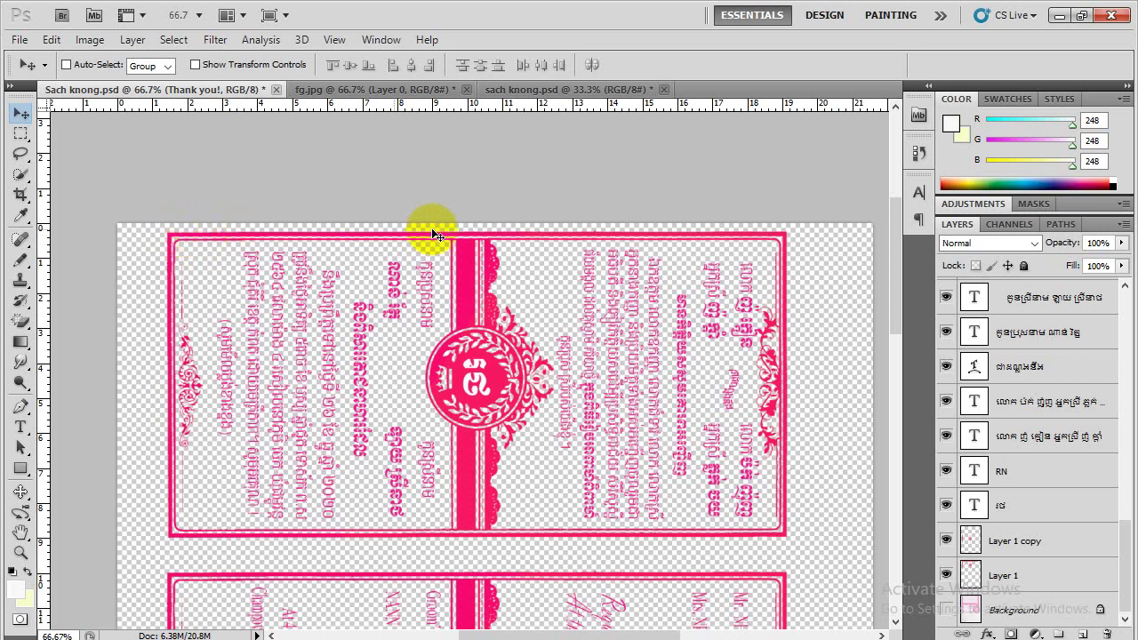
scroll(494, 242, "down", 1)
scroll(498, 244, "down", 3)
scroll(498, 285, "down", 2)
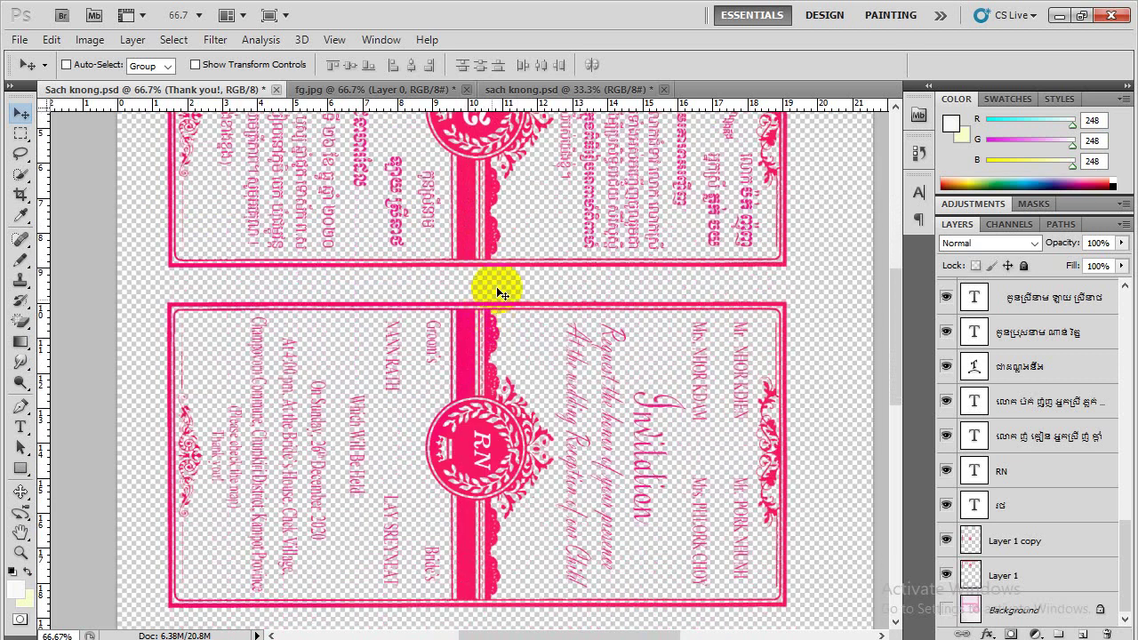
scroll(461, 289, "up", 2)
scroll(462, 289, "up", 2)
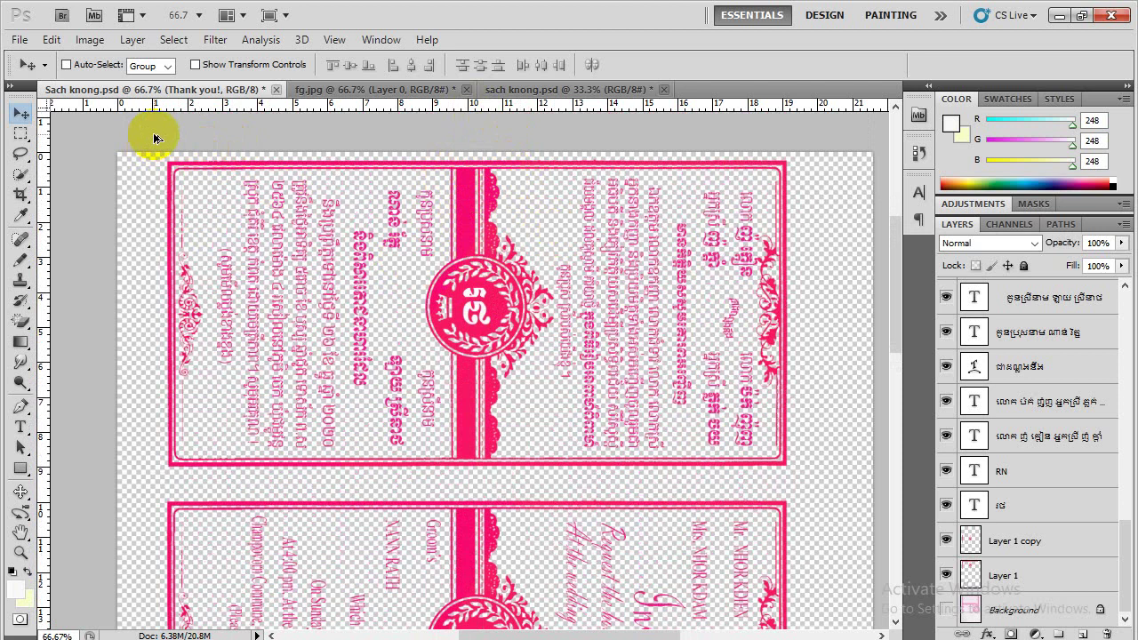
Marquee-select every text and frame layer of both panels and commit a free transform
mouse_move(153, 138)
left_mouse_down()
mouse_move(734, 402)
mouse_move(805, 633)
left_mouse_up()
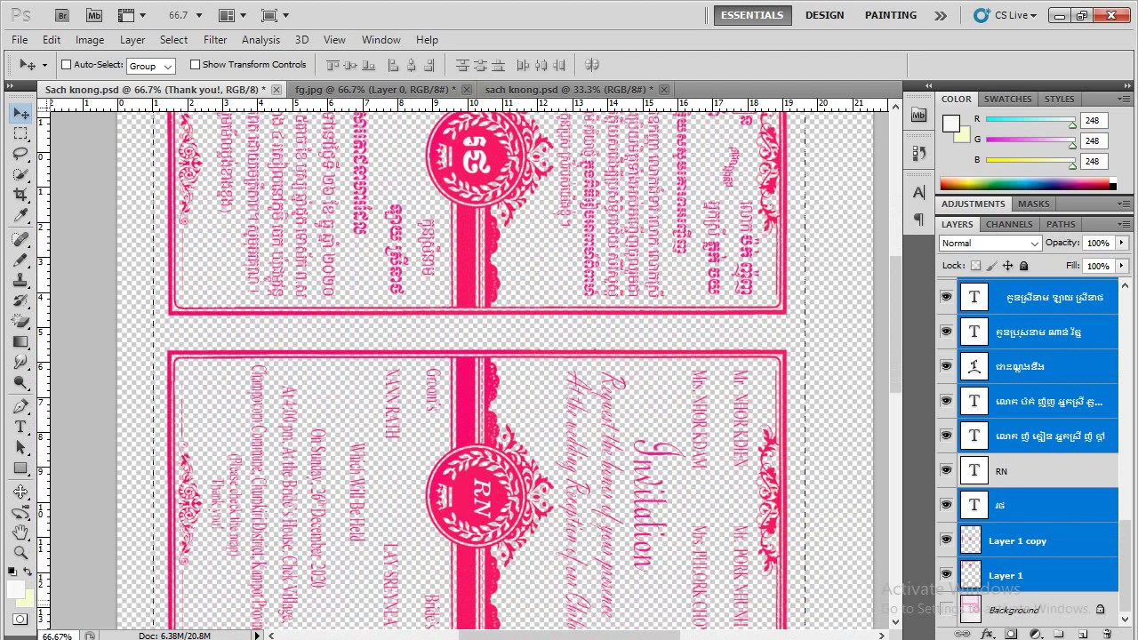
left_click_drag(805, 634, 803, 432)
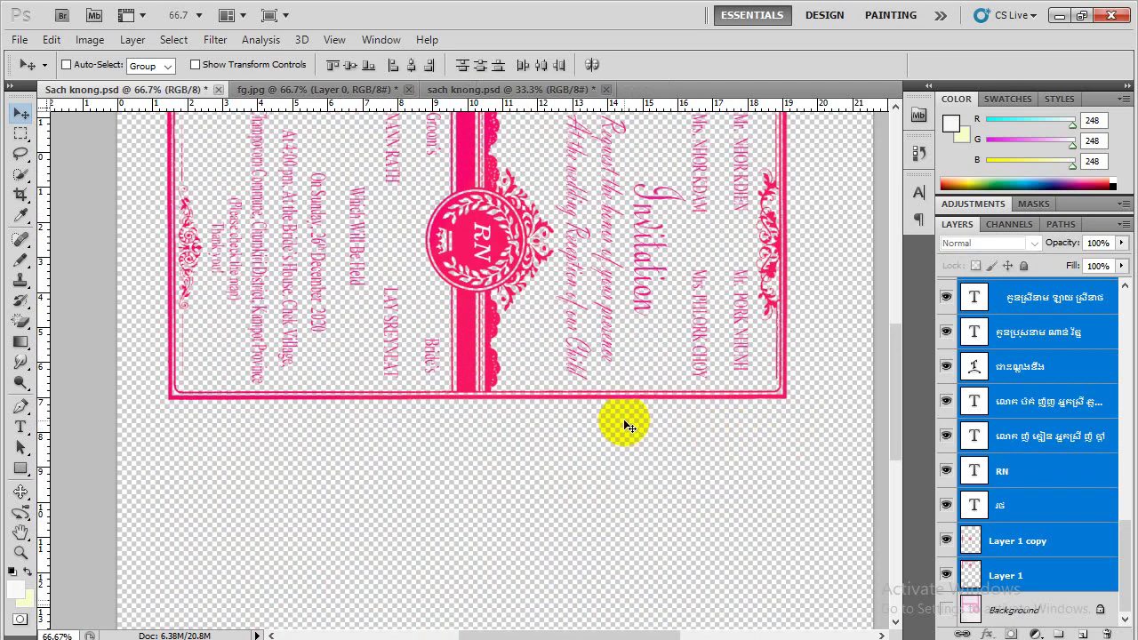
key("ctrl+t")
scroll(649, 398, "up", 3)
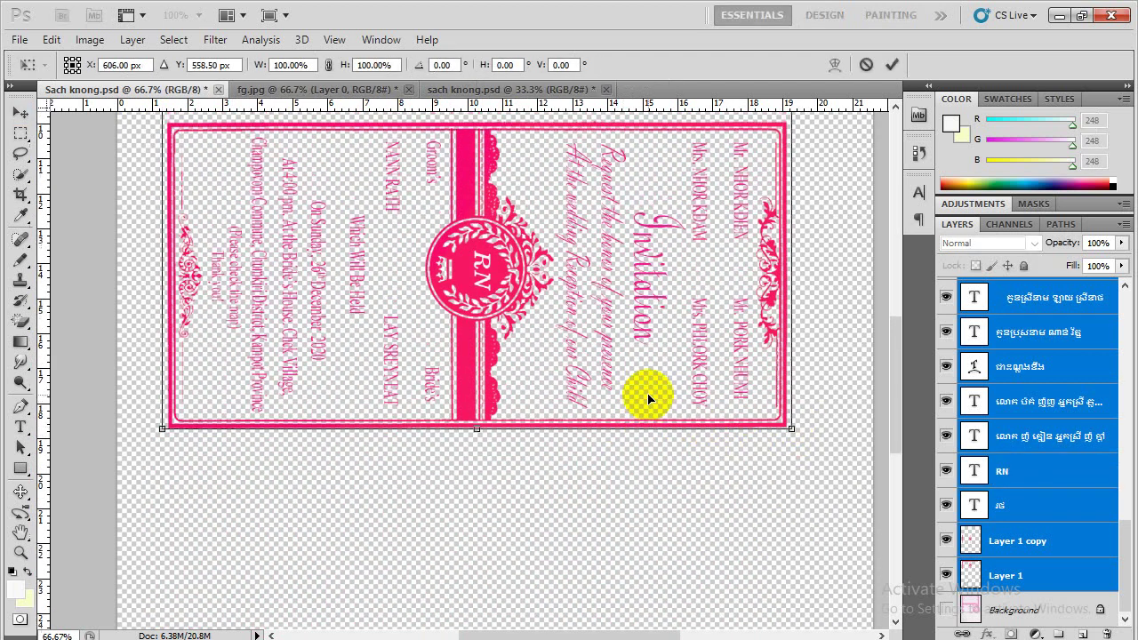
scroll(649, 397, "up", 3)
scroll(649, 398, "up", 3)
scroll(649, 397, "up", 2)
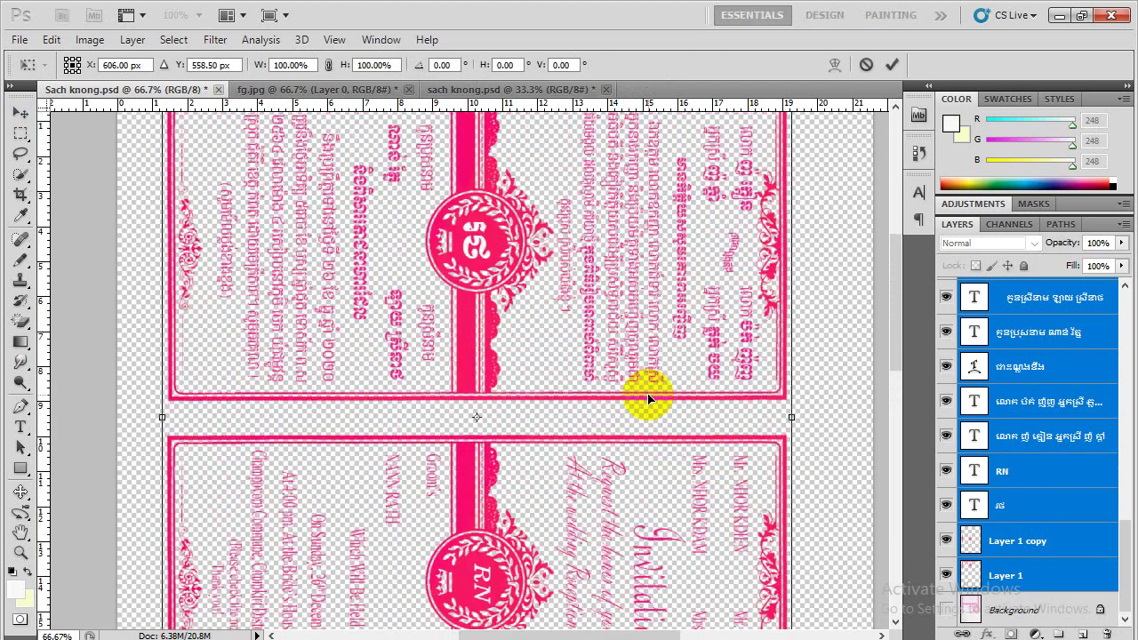
scroll(649, 397, "up", 1)
scroll(649, 399, "up", 2)
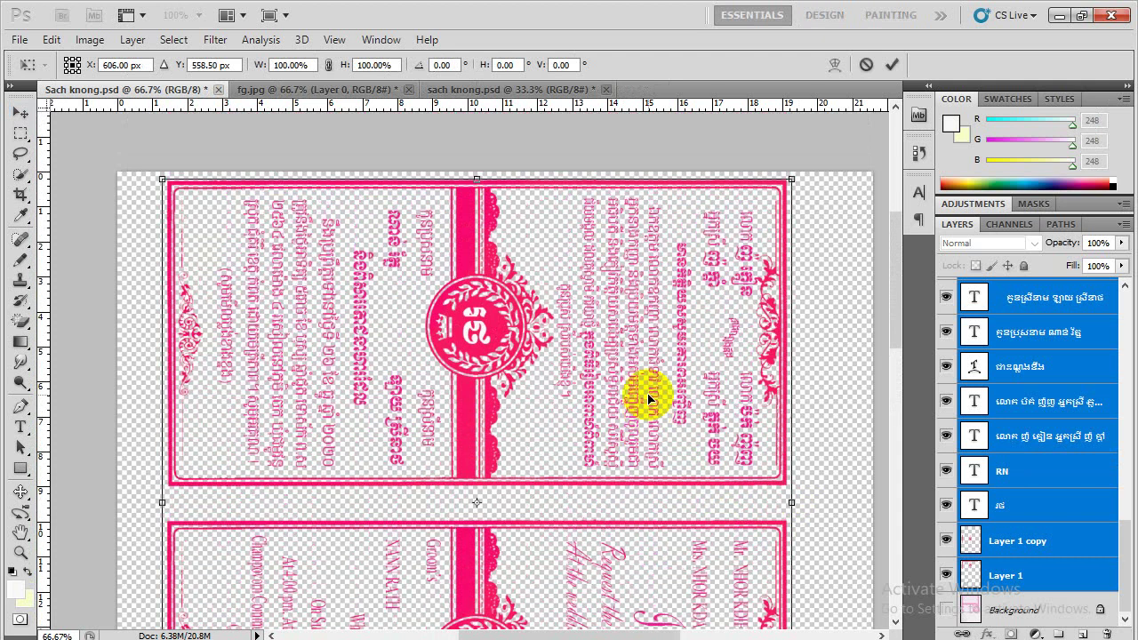
key("Return")
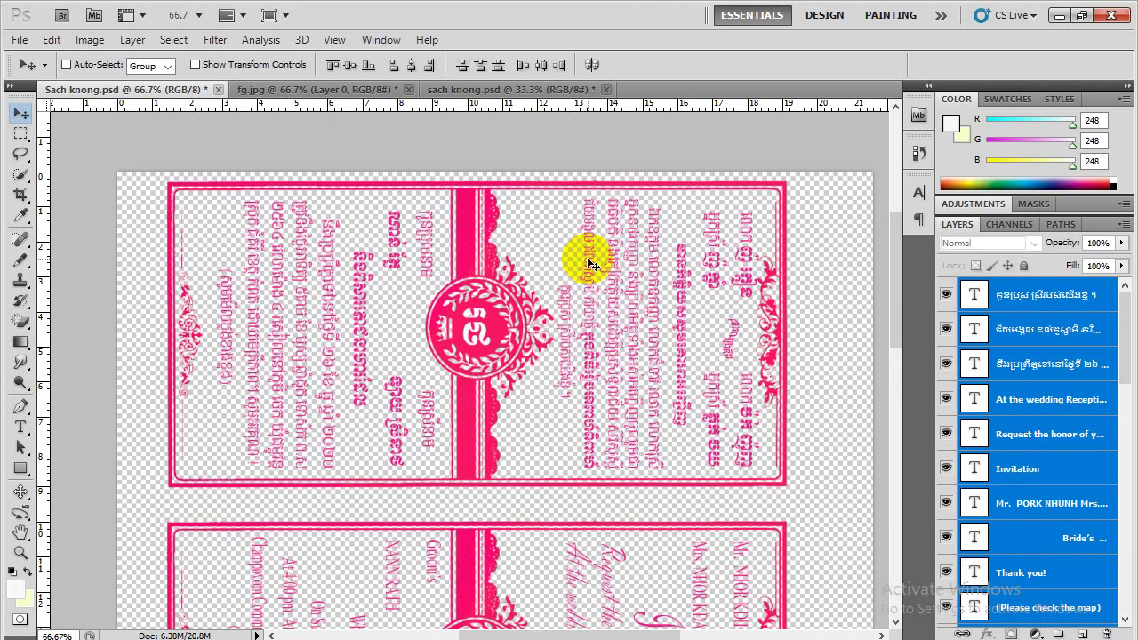
Nudge the combined layers down, up, left and right to align with the card frames
key("Down")
key("Down")
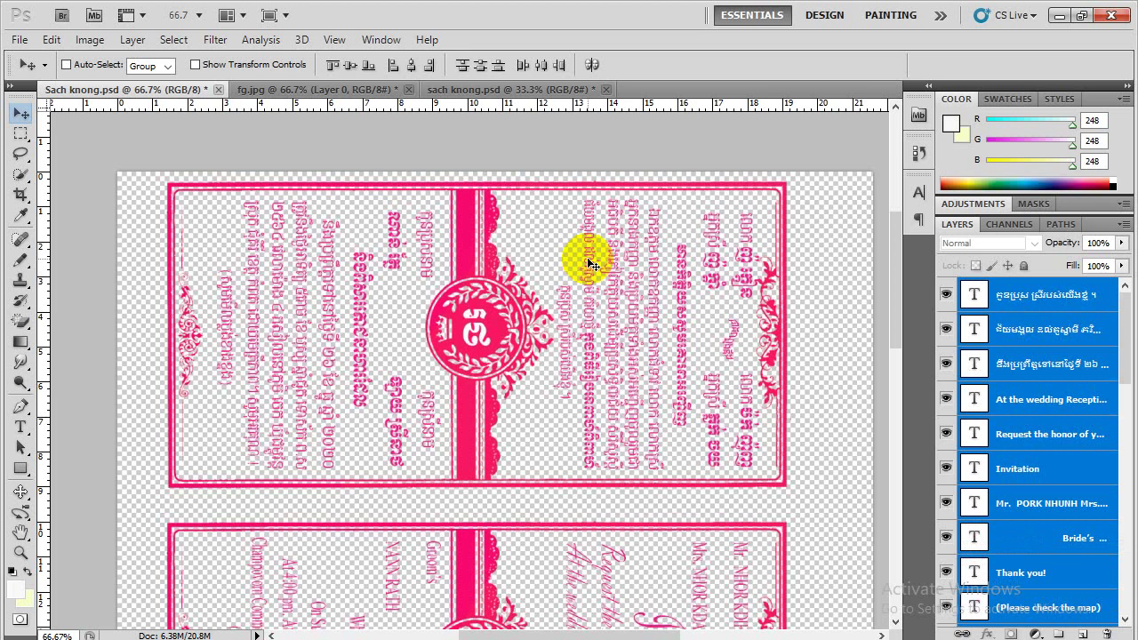
key("Down")
key("Down")
key("Down")
key("Down")
key("Down")
key("Down")
key("Up")
key("Up")
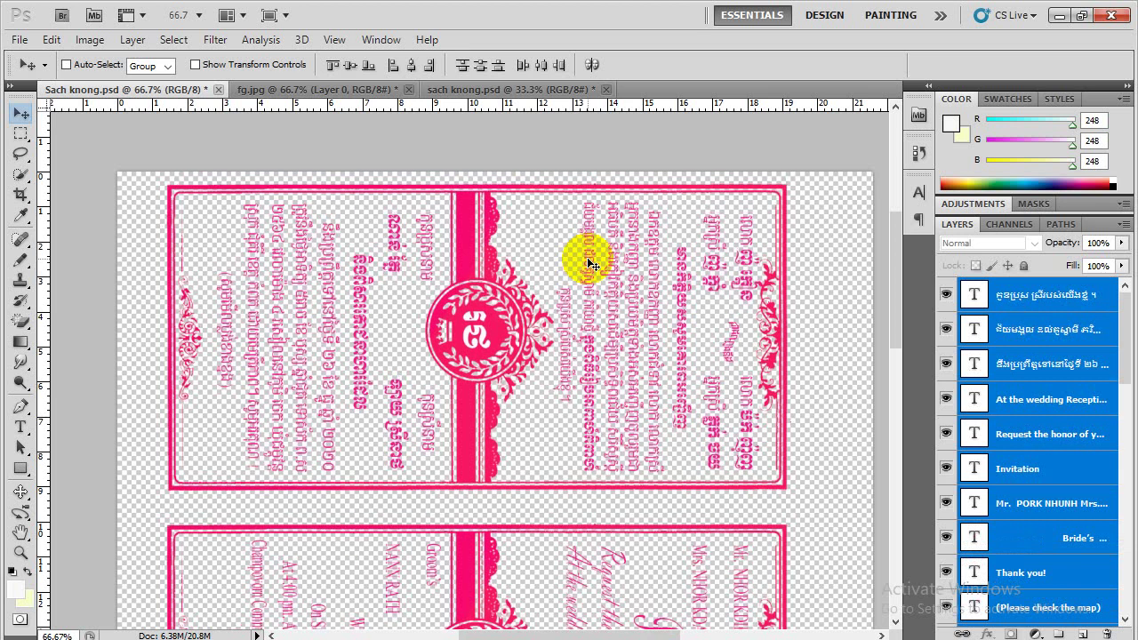
key("Up")
key("Up")
key("Up")
key("Up")
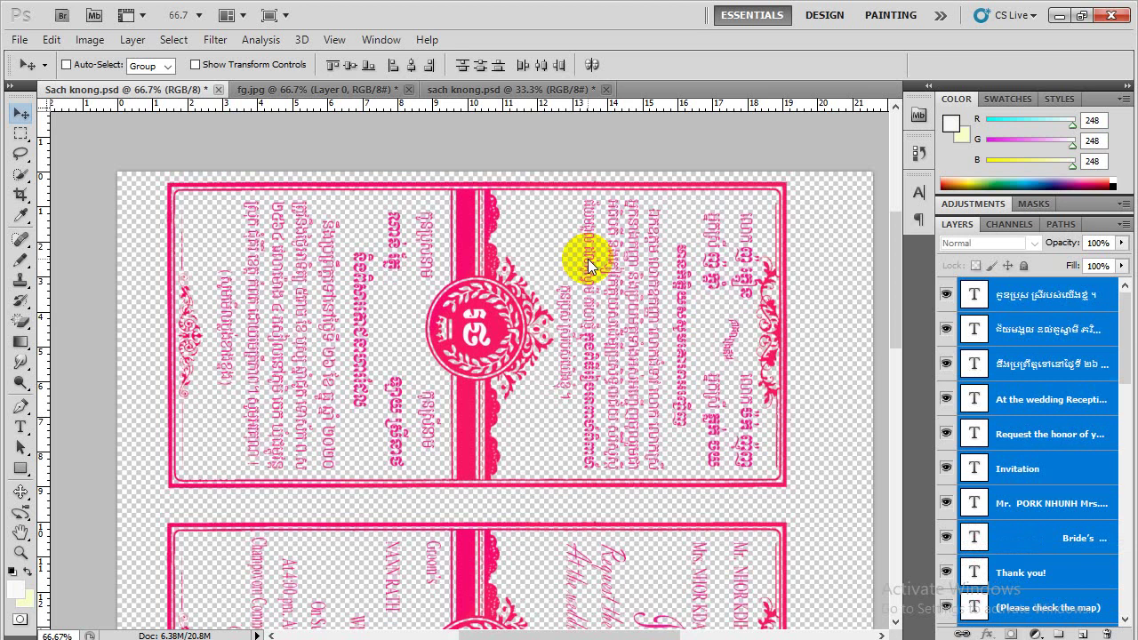
key("Left")
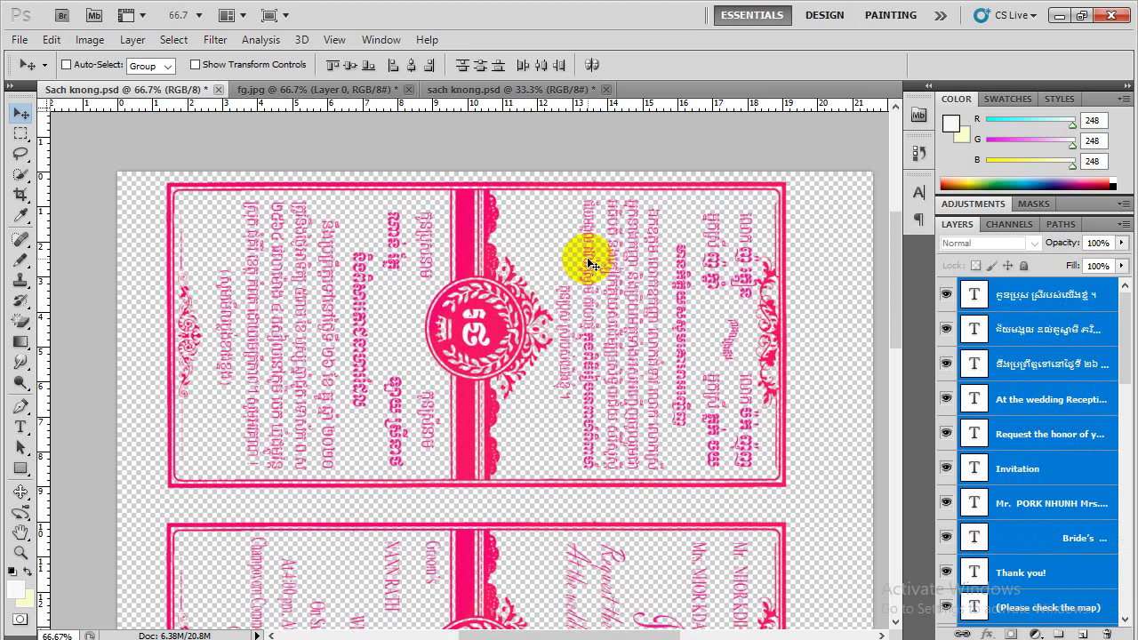
key("Left")
key("Left")
key("Right")
key("Right")
key("Right")
key("Right")
key("Right")
key("Right")
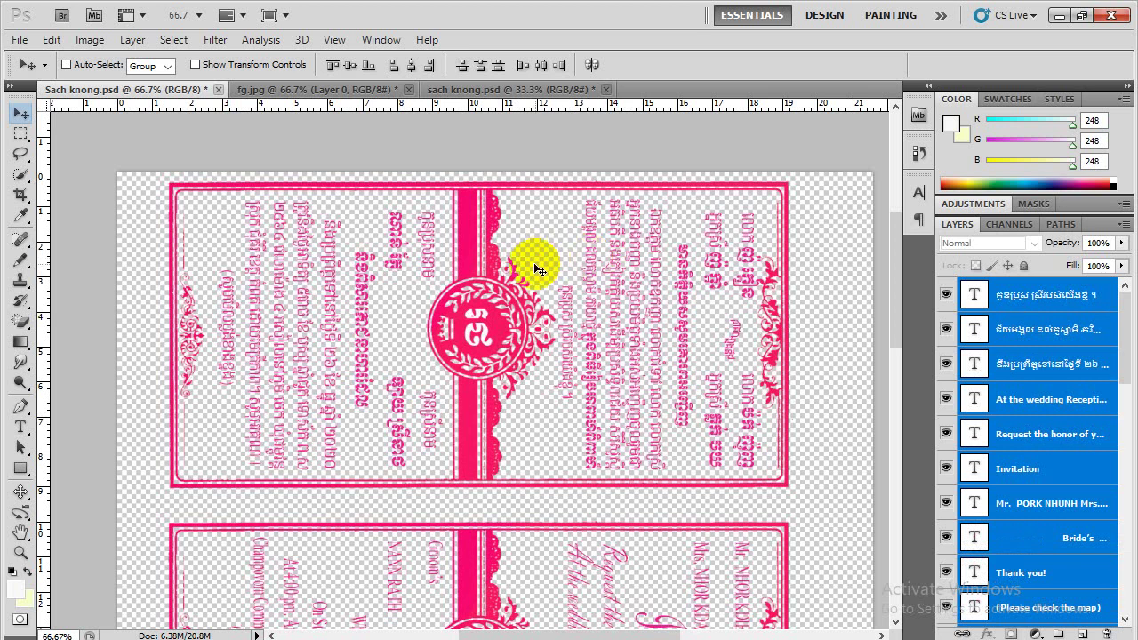
Save the document Sach knong.psd
scroll(678, 414, "down", 3)
scroll(676, 416, "down", 2)
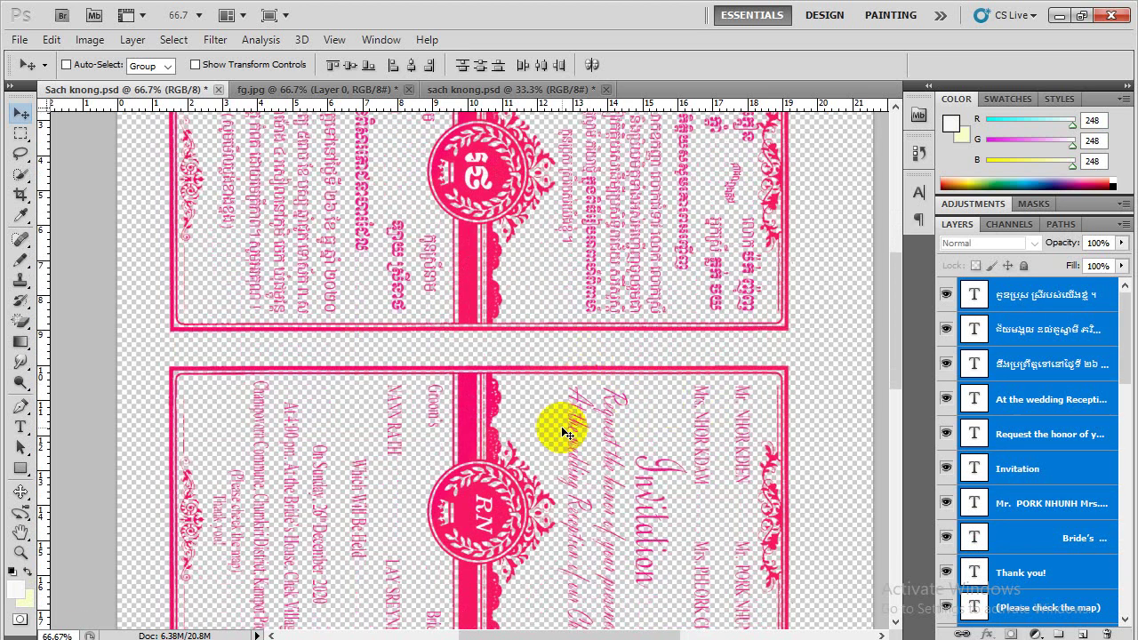
key("ctrl+s")
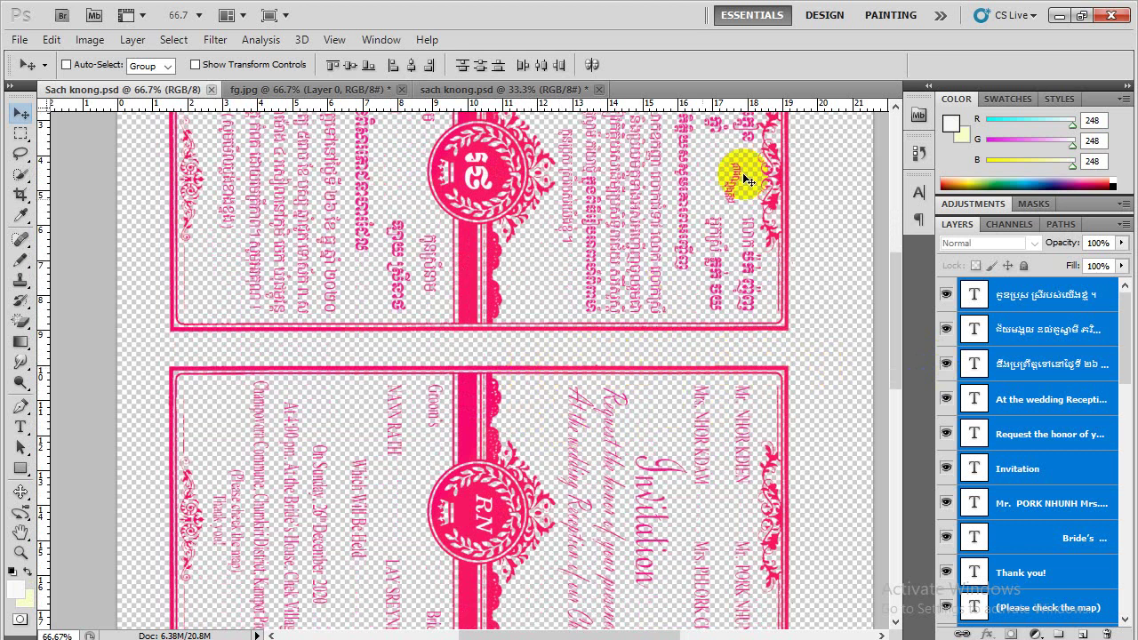
left_click(1059, 16)
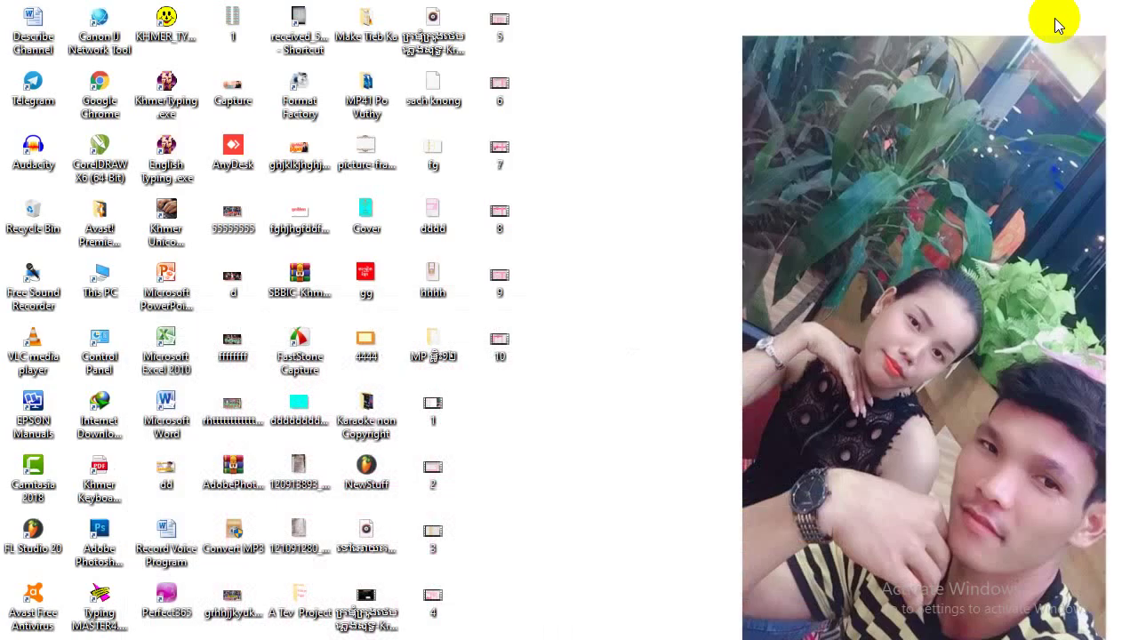
left_click(433, 353)
double_click(435, 345)
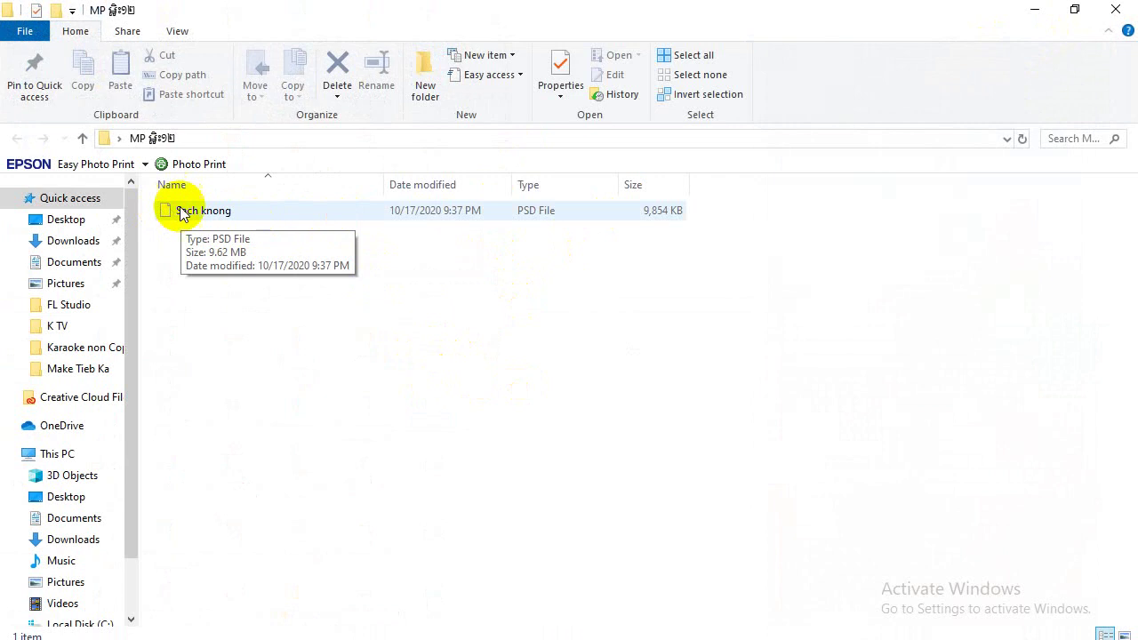
left_click(265, 213)
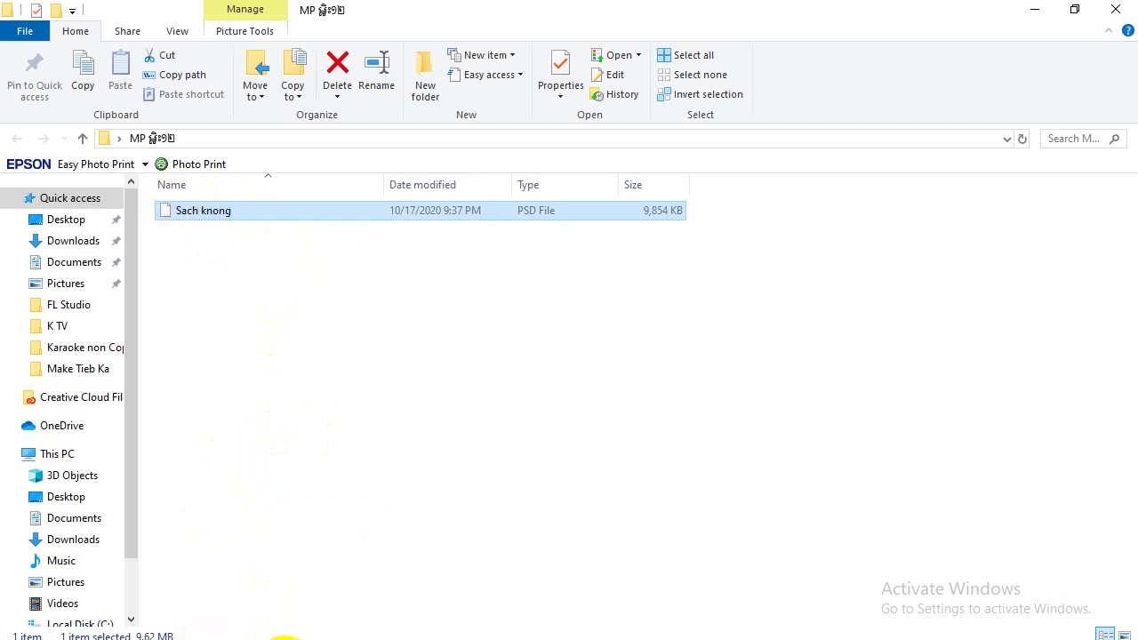
mouse_move(283, 636)
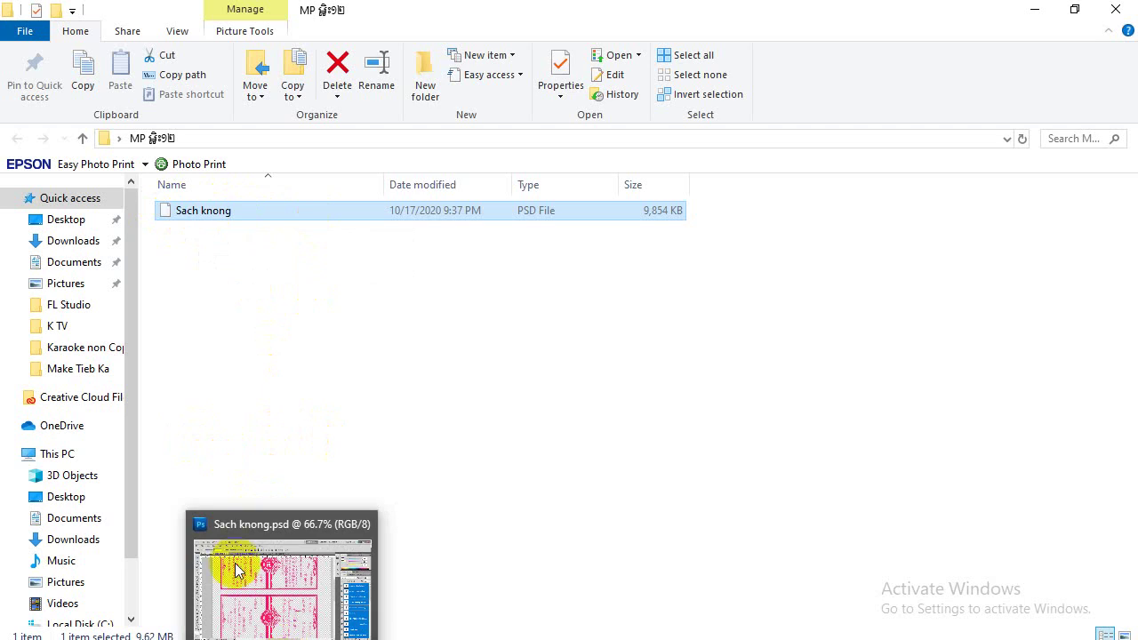
left_click(1034, 11)
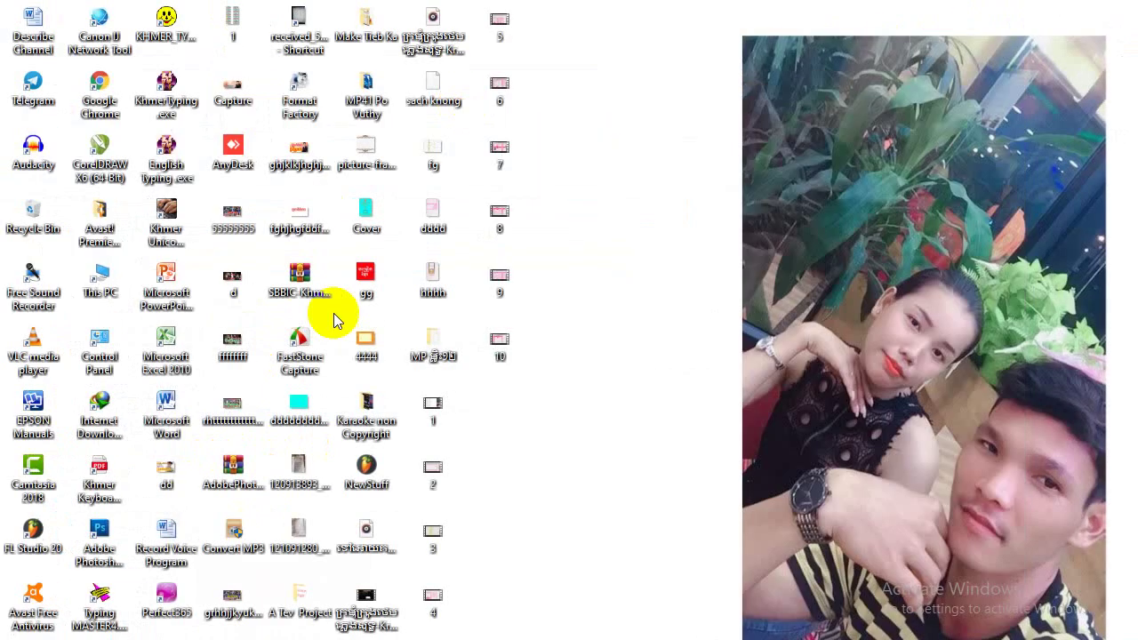
left_click(94, 532)
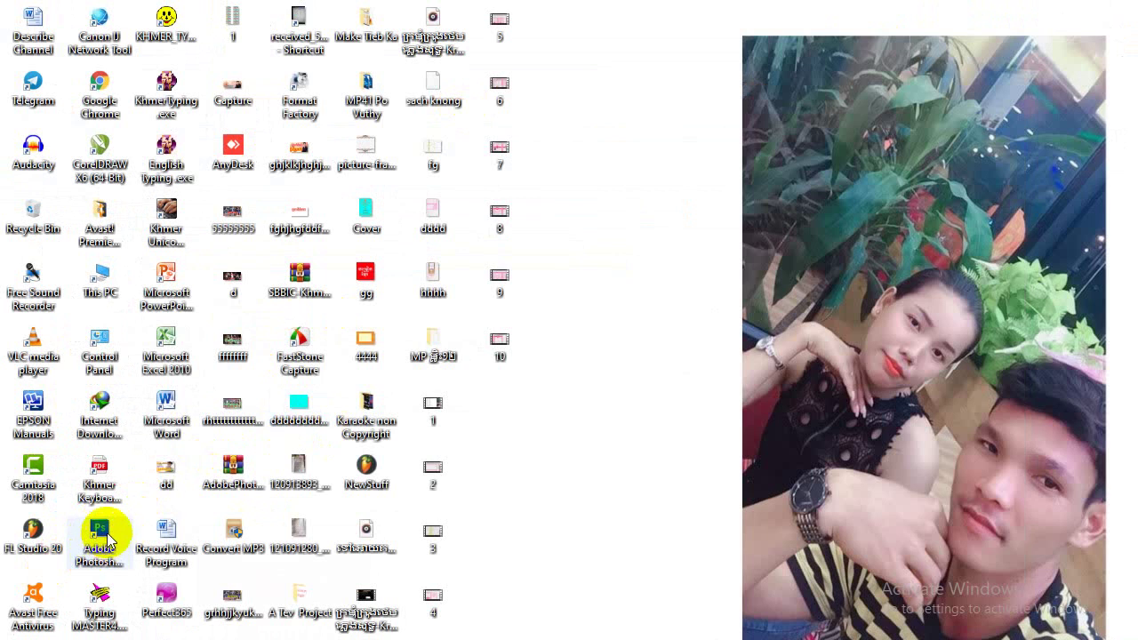
double_click(109, 540)
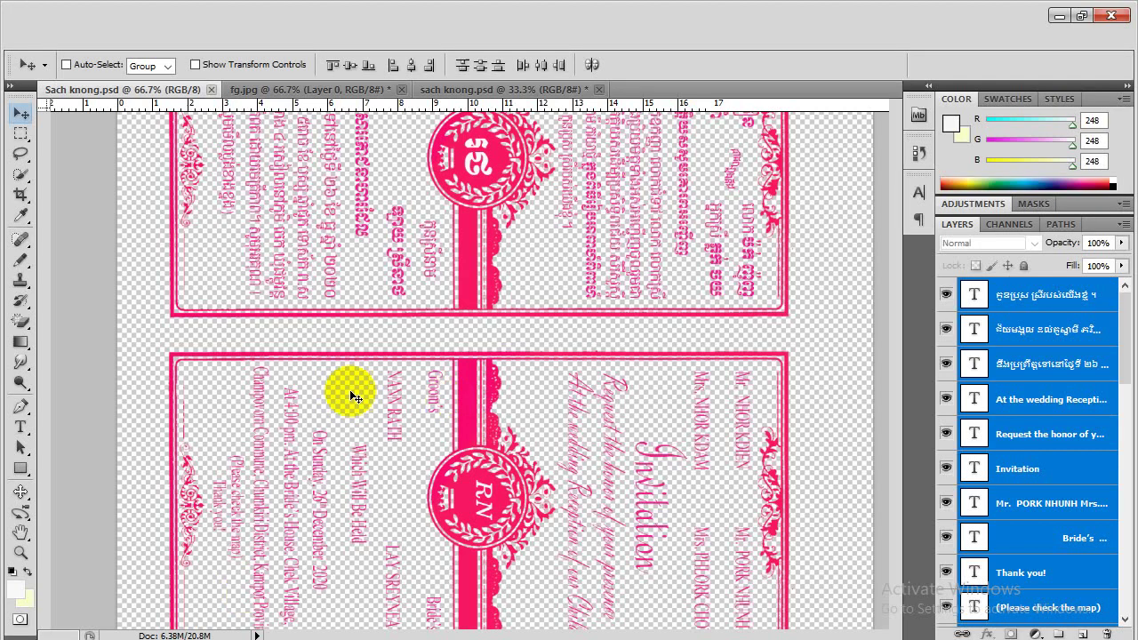
scroll(650, 345, "up", 2)
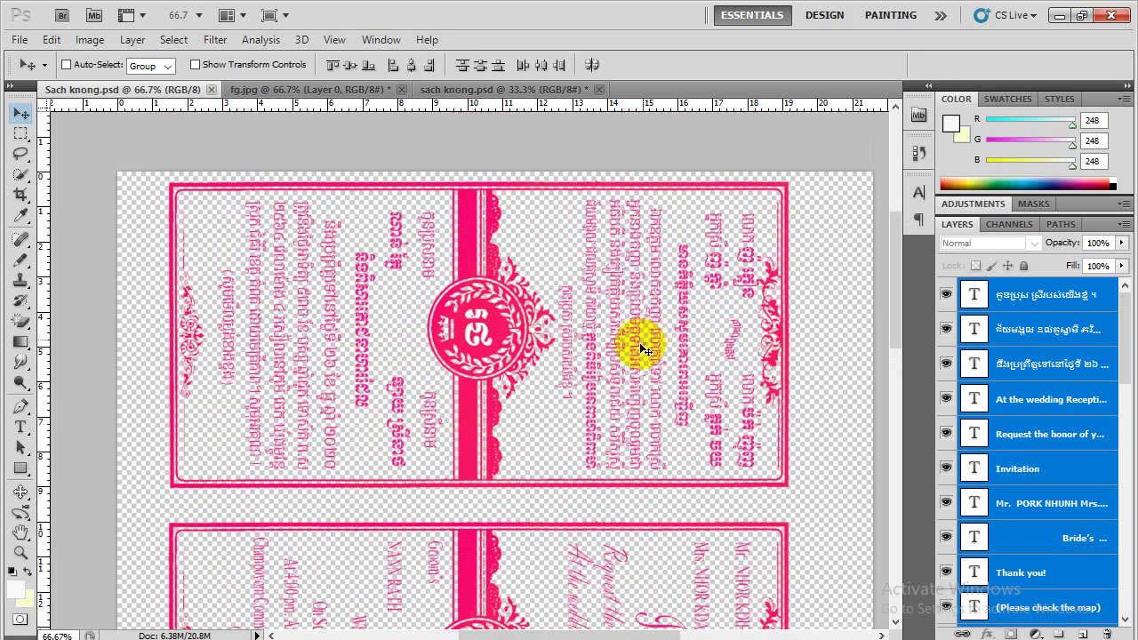
scroll(641, 349, "up", 1)
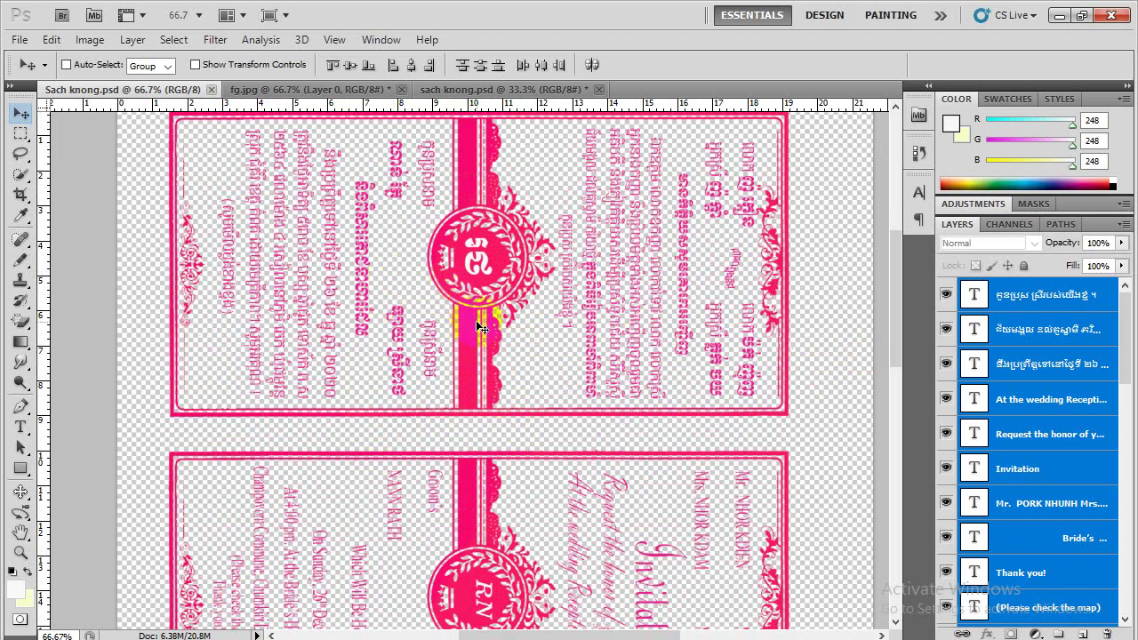
left_click(481, 90)
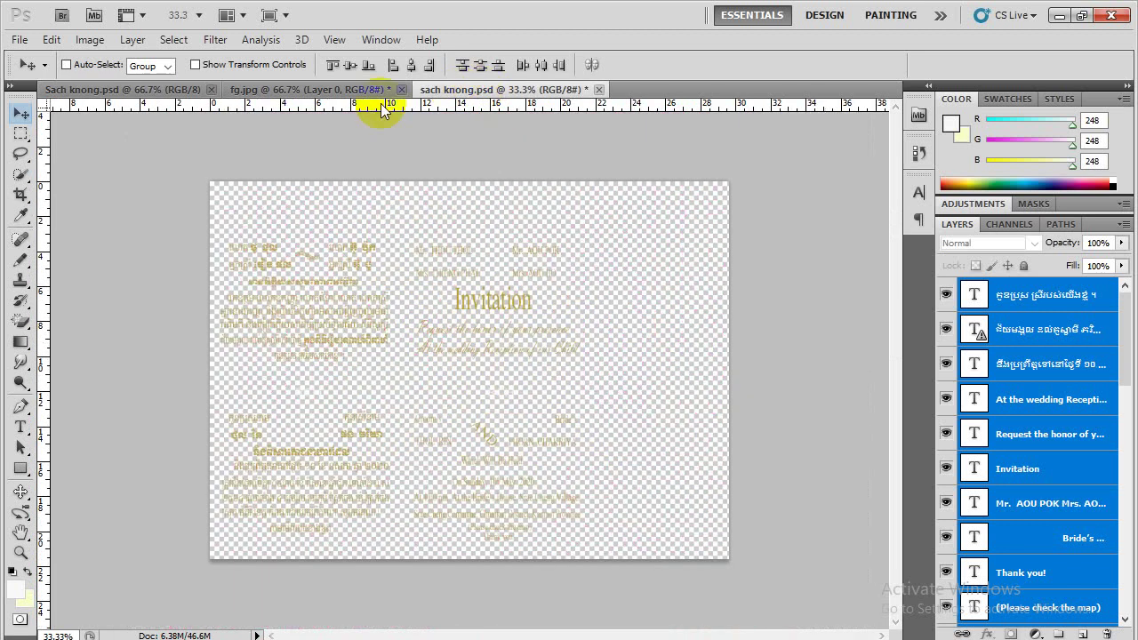
left_click(316, 91)
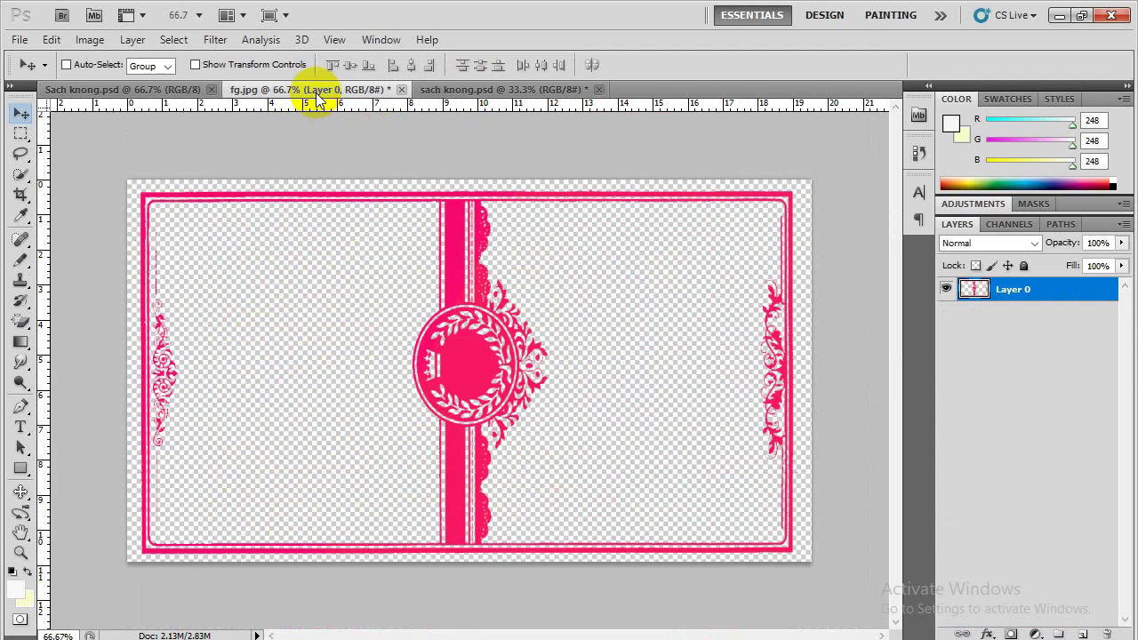
left_click(189, 93)
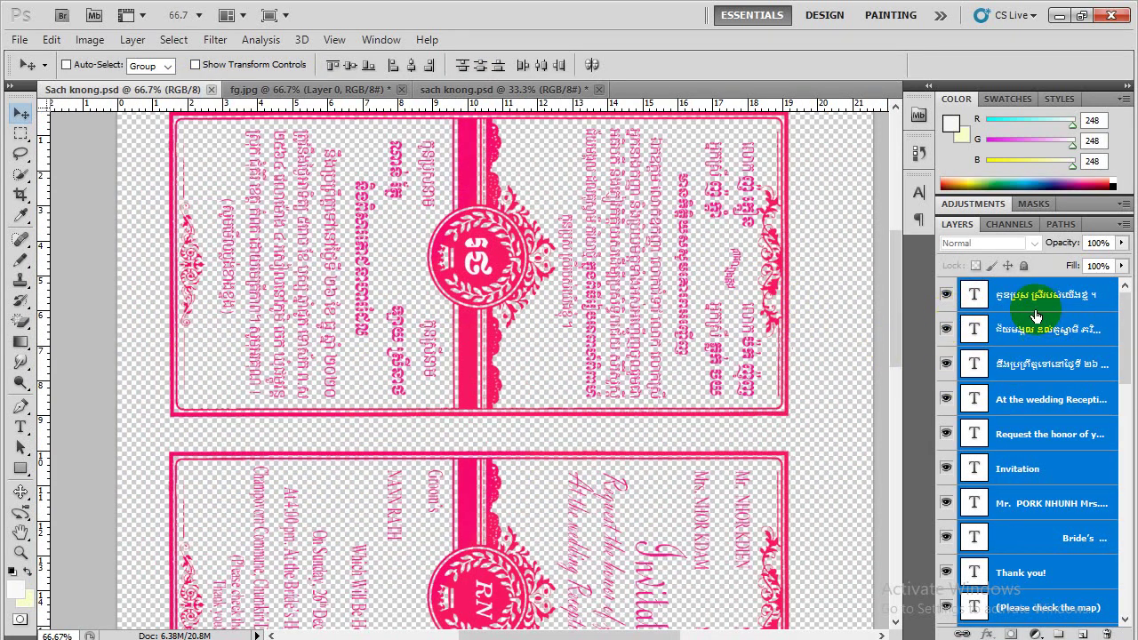
left_click(947, 296)
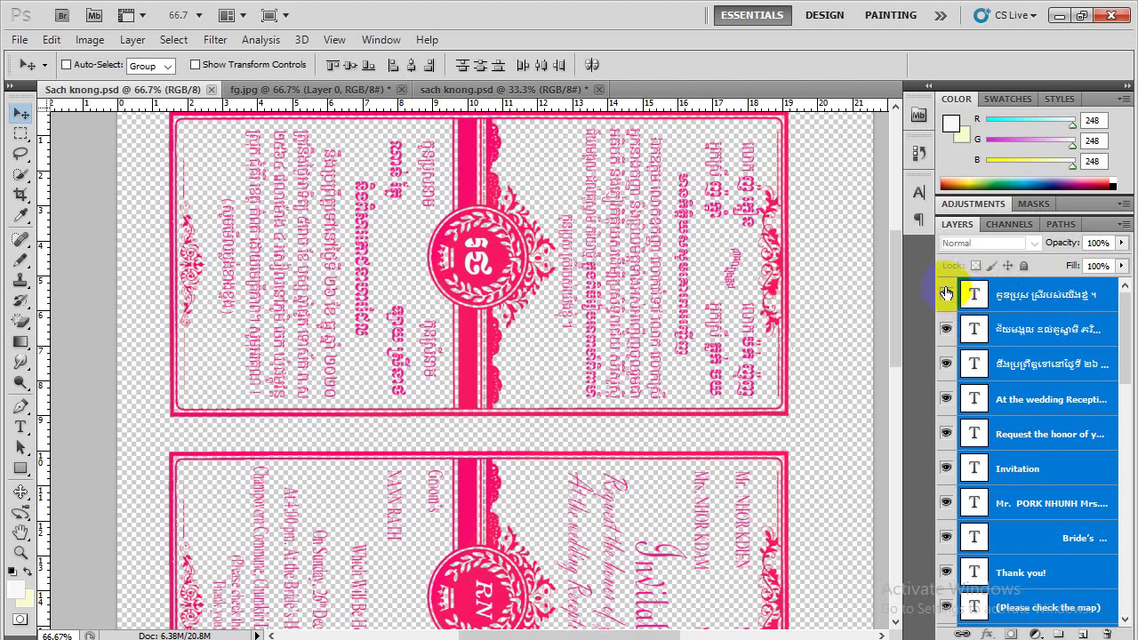
left_click(947, 294)
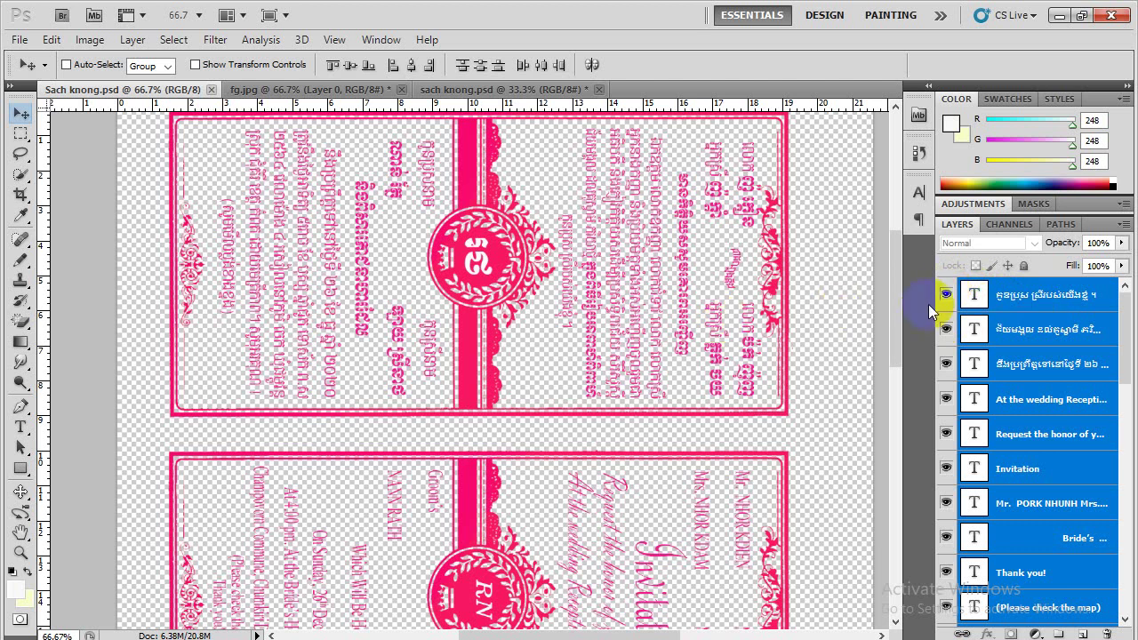